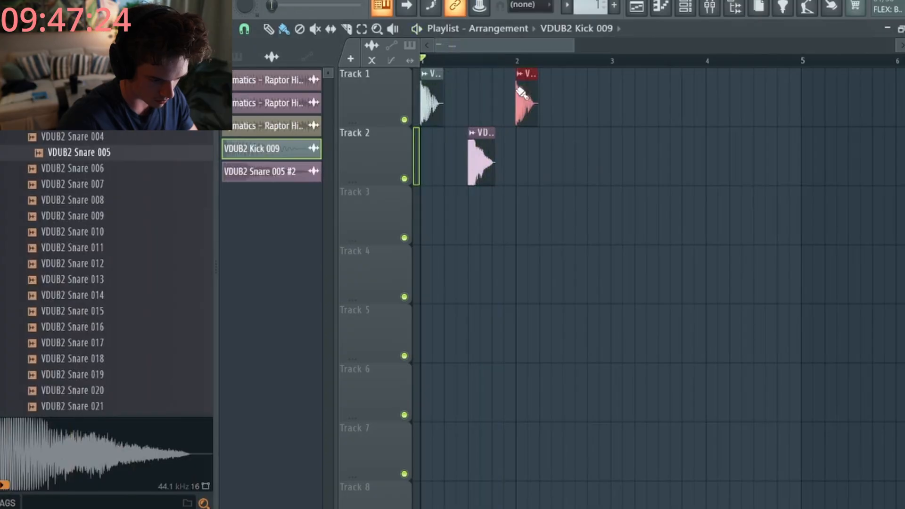
- Add kick clips at bars 2–4 on Track 1 and snare clips after bars 2 and 3.5 on Track 2
click(481, 161)
click(575, 150)
click(526, 95)
click(557, 97)
click(616, 97)
click(711, 97)
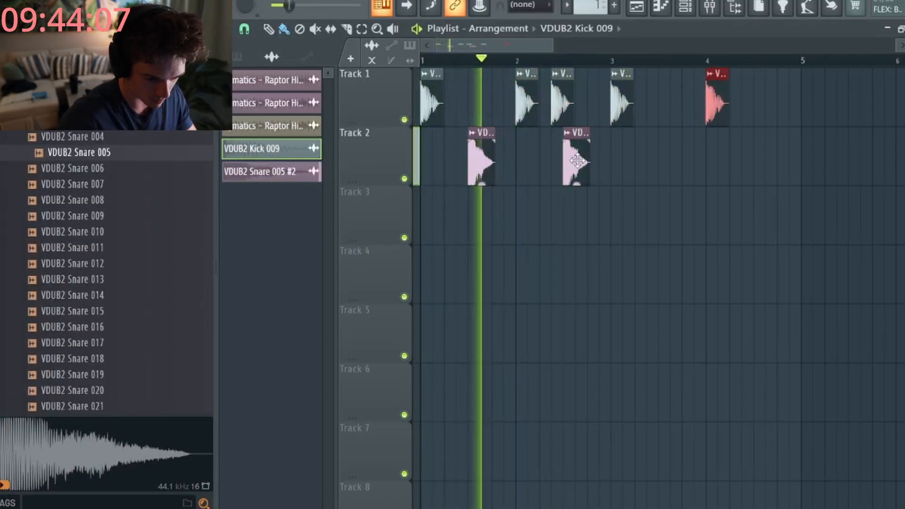
click(576, 155)
click(662, 143)
- Add two snare clips around bar 4 and a kick before bar 5, auditioning from bar 4
key(space)
click(760, 145)
click(793, 150)
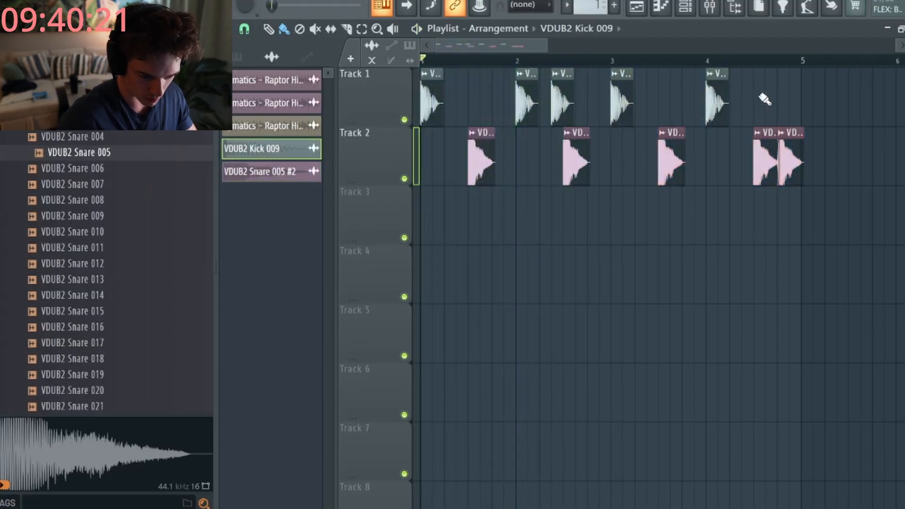
click(708, 59)
key(space)
click(746, 91)
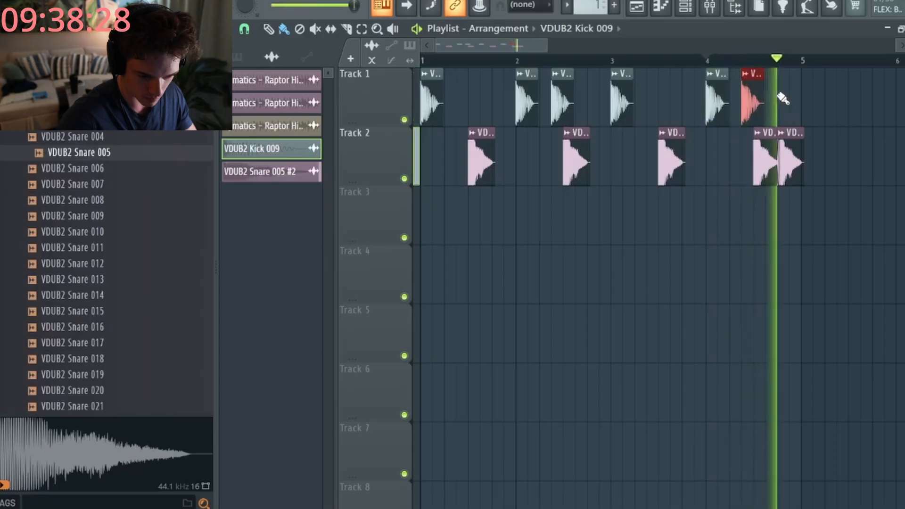
key(space)
- Add a second kick before bar 5 and shorten the overlapping snare clip before the last snare
click(772, 97)
key(space)
scroll(801, 160, up, 4)
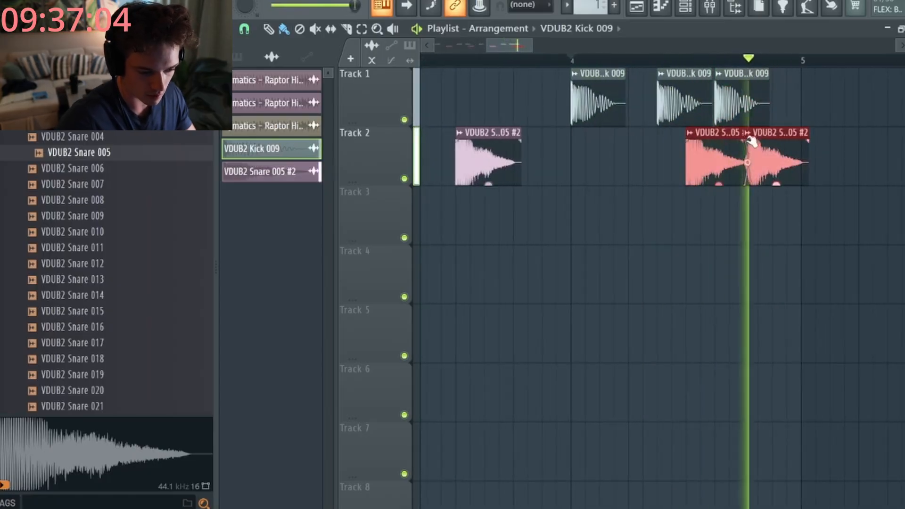
key(space)
drag(721, 209, 713, 162)
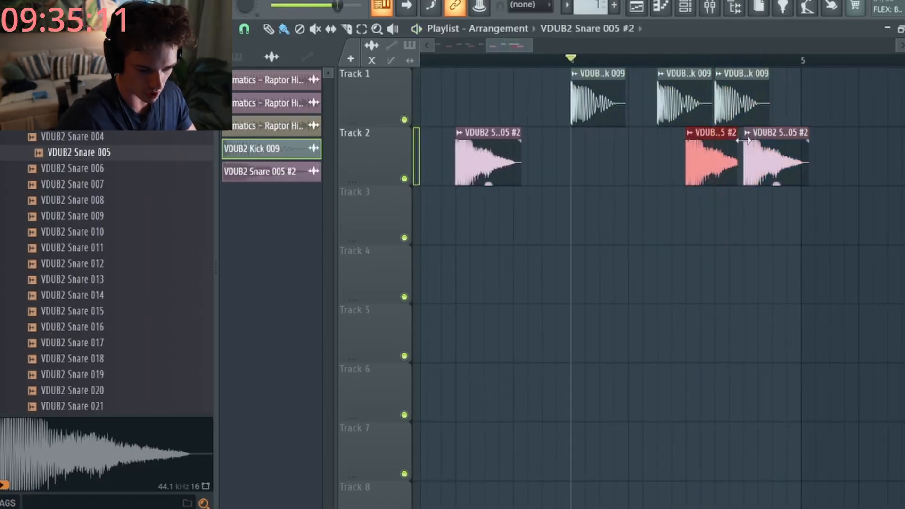
double_click(743, 93)
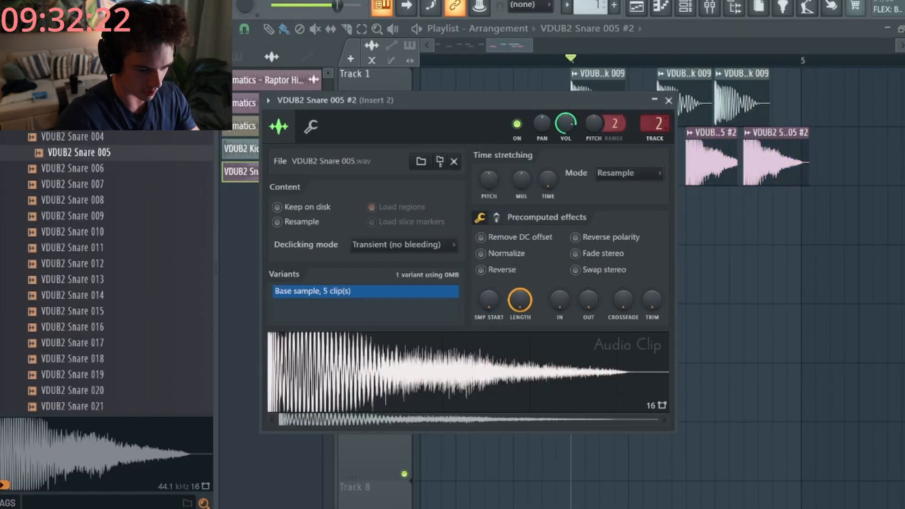
- Route the snare to mixer Insert 2 and load Supercharger into its first effect slot
click(659, 126)
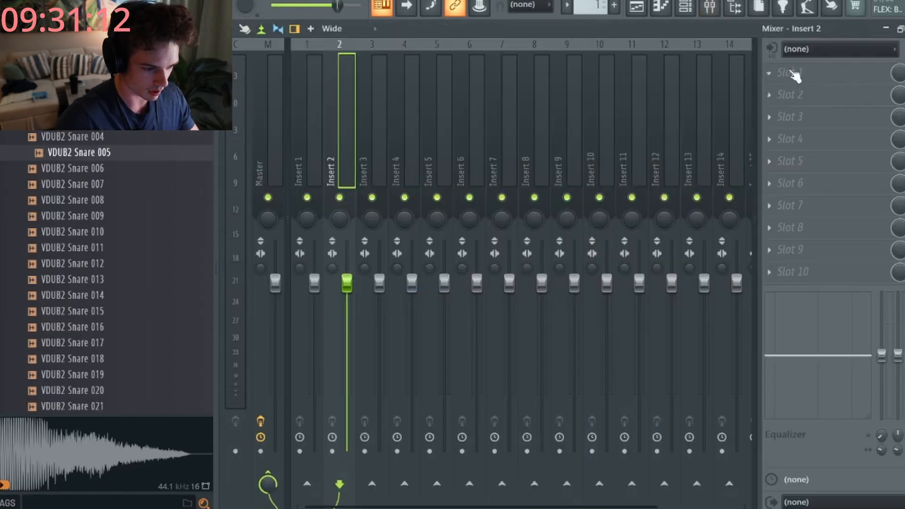
click(790, 73)
click(528, 4)
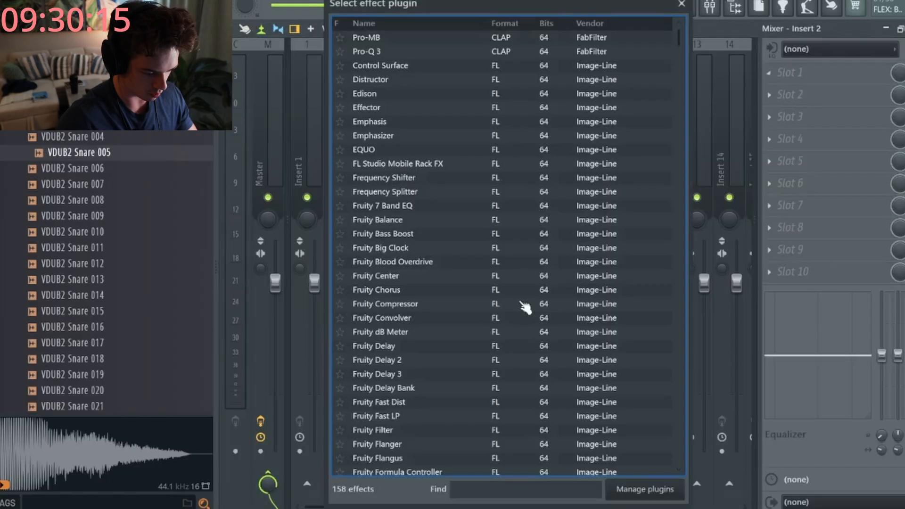
click(491, 490)
text(sup)
double_click(398, 43)
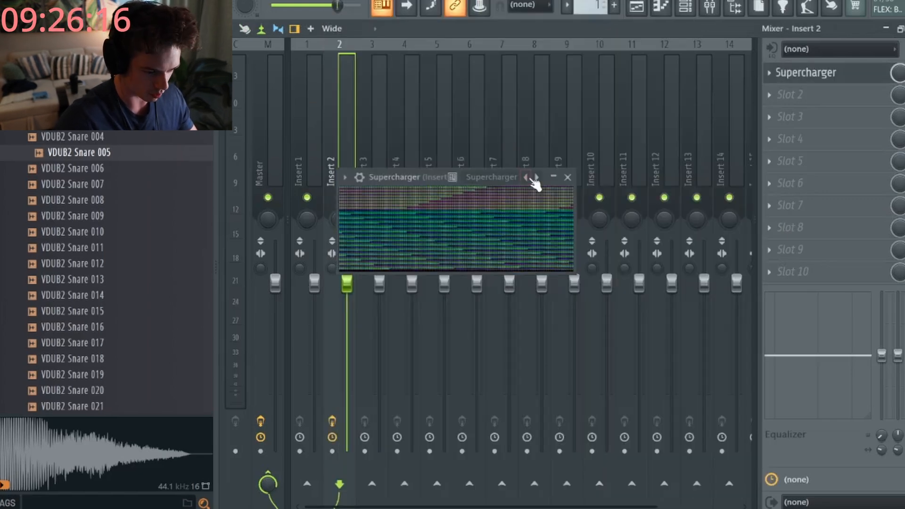
- Choose a Supercharger preset for the snare and move the plugin window aside
click(541, 196)
click(558, 251)
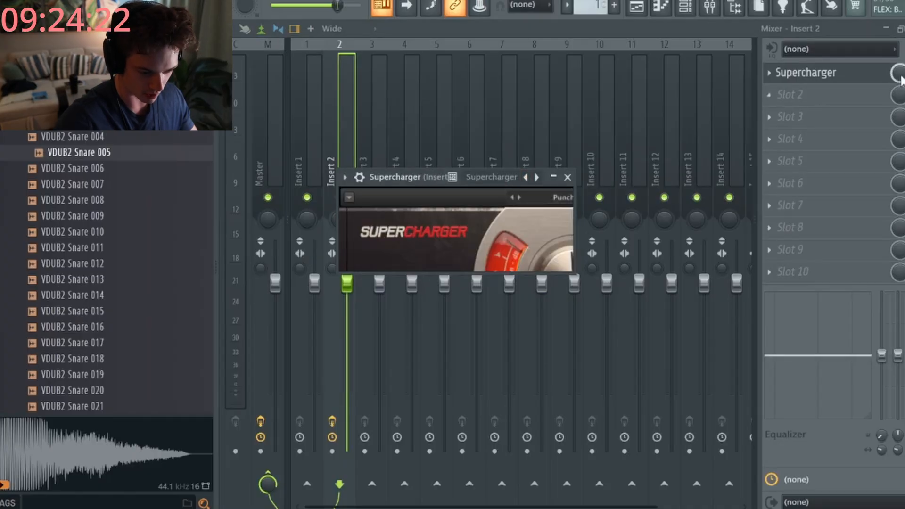
drag(405, 178, 488, 114)
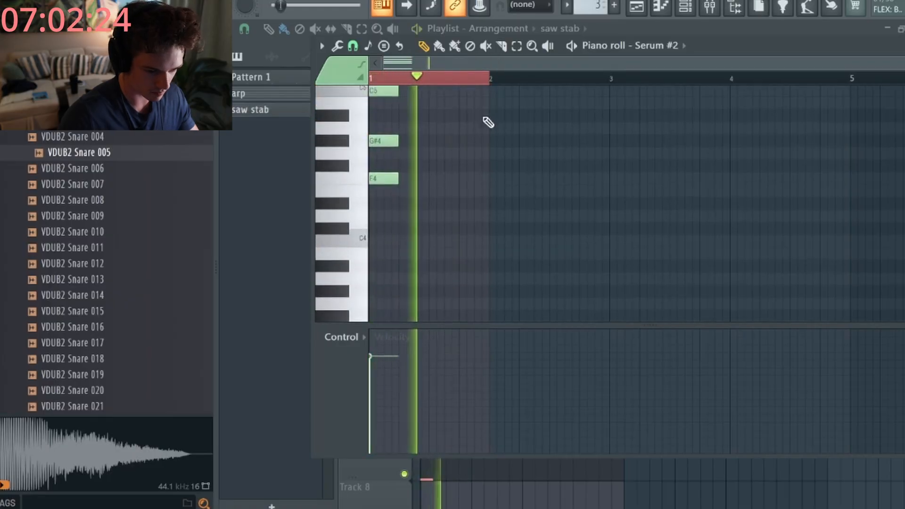
- Extend the saw stab loop to bar 5 and paste a copy of the chord after the F# chord
drag(489, 79, 845, 84)
key(space)
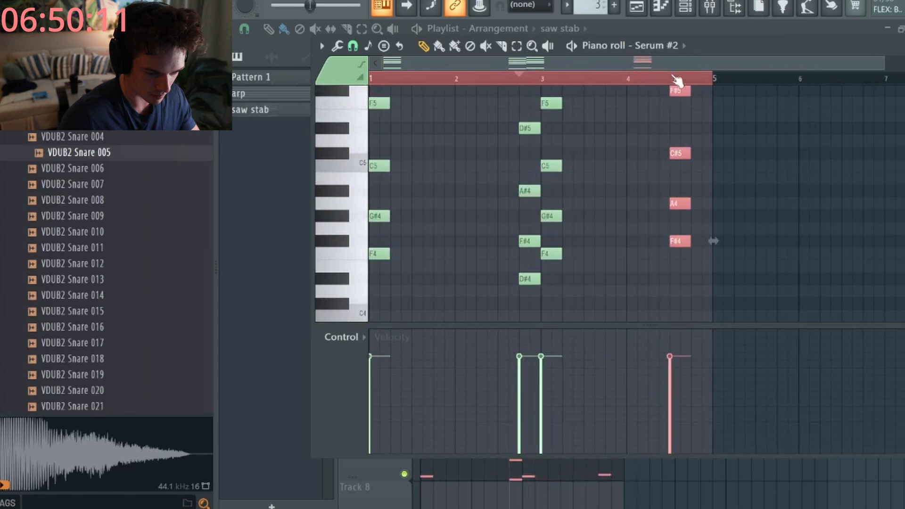
click(673, 76)
key(space)
key(space)
key(ctrl+v)
drag(671, 163, 693, 176)
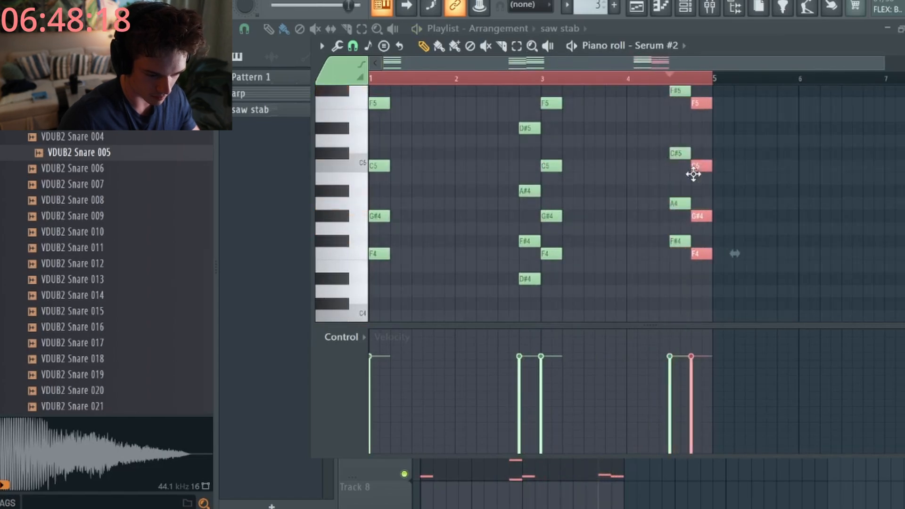
key(space)
- Lower the copied chord to D#, raise its A4 note to A#4, then open Serum #2
drag(705, 98, 709, 329)
key(shift+Down)
key(space)
scroll(701, 180, up, 2)
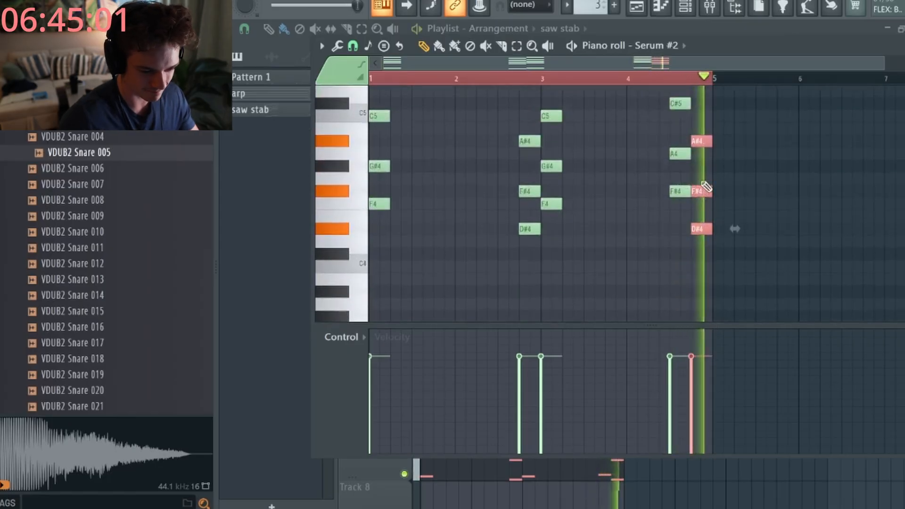
key(space)
click(724, 192)
scroll(724, 192, up, 3)
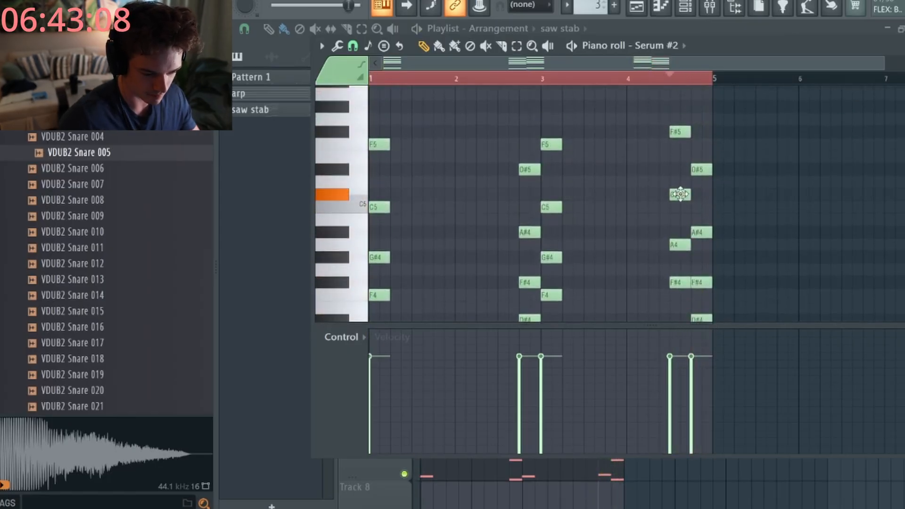
drag(681, 235, 683, 229)
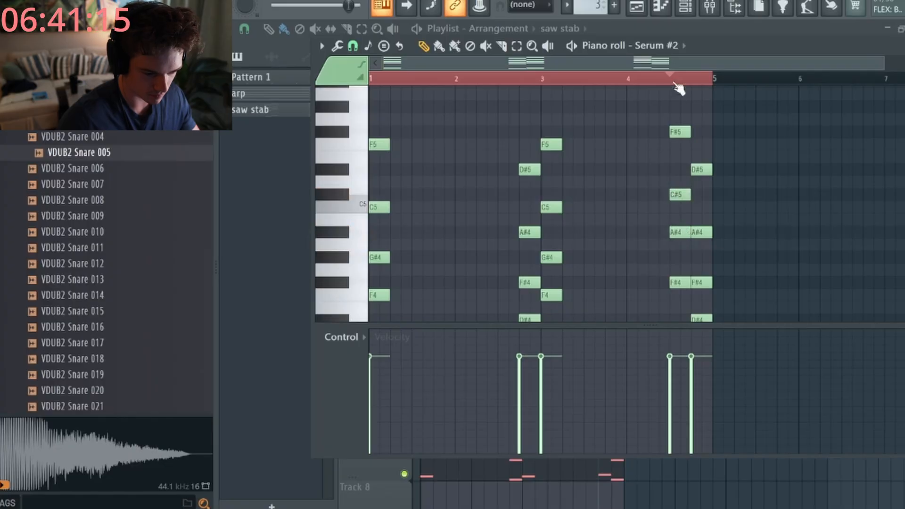
key(space)
scroll(557, 206, down, 1)
key(space)
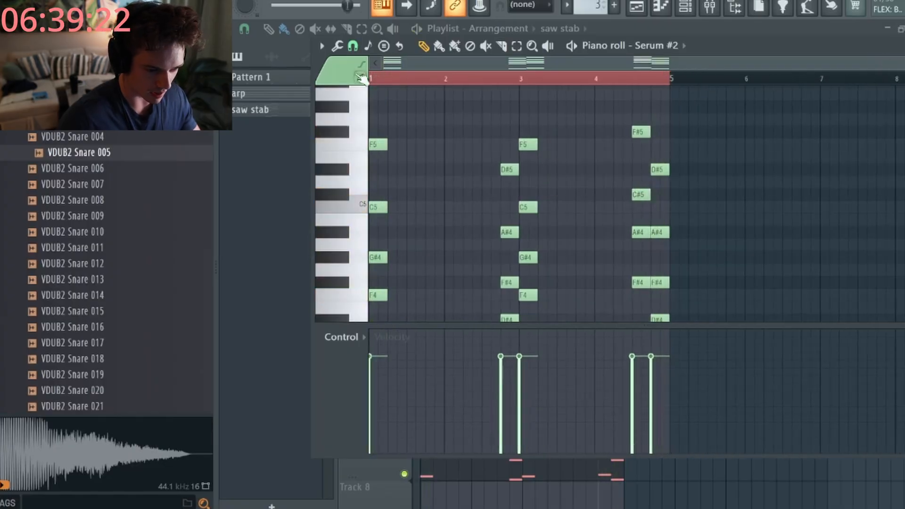
click(685, 7)
click(442, 272)
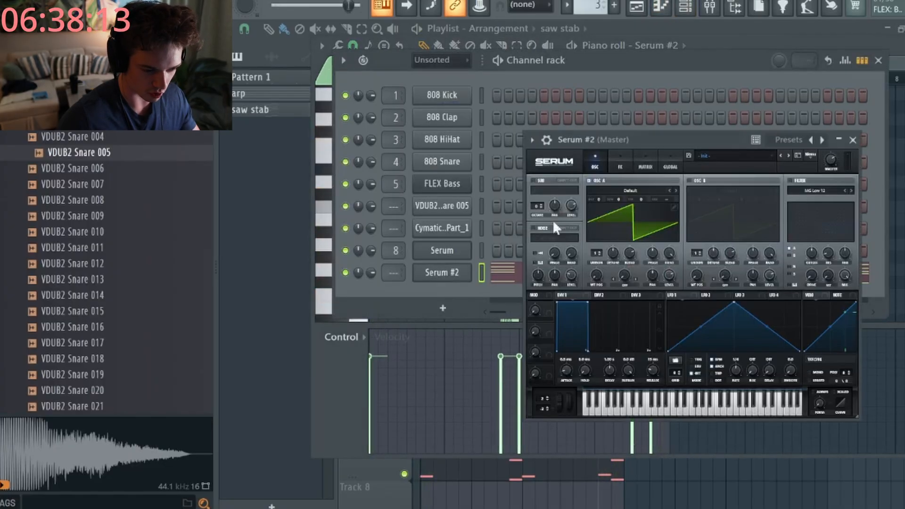
- Load the DECEPTION VOL.1 > 1.DECEPTIVE SIGNATURES > Supersaw preset into Serum #2
click(725, 155)
mouse_move(728, 234)
mouse_move(690, 238)
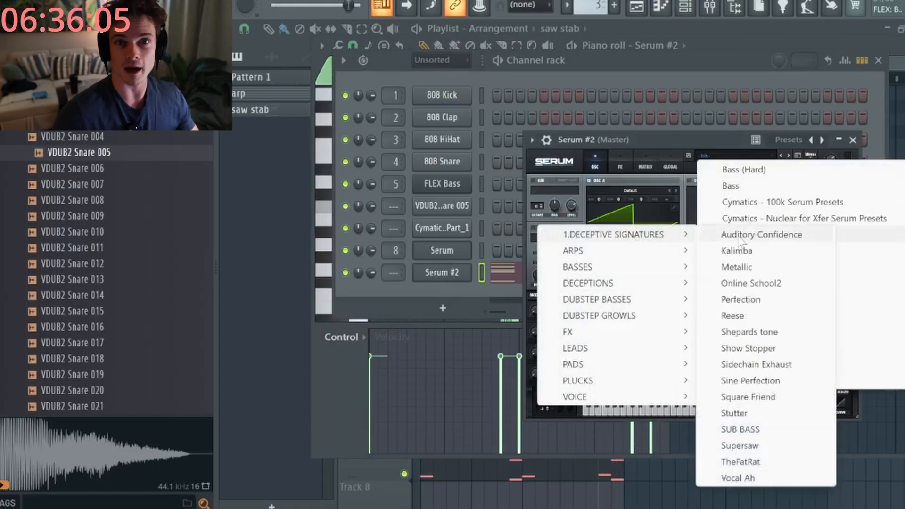
click(752, 447)
- Rearrange the Serum and channel rack windows, bringing the saw stab piano roll to the front
drag(716, 139, 557, 99)
drag(641, 61, 595, 163)
click(532, 75)
drag(532, 76, 490, 80)
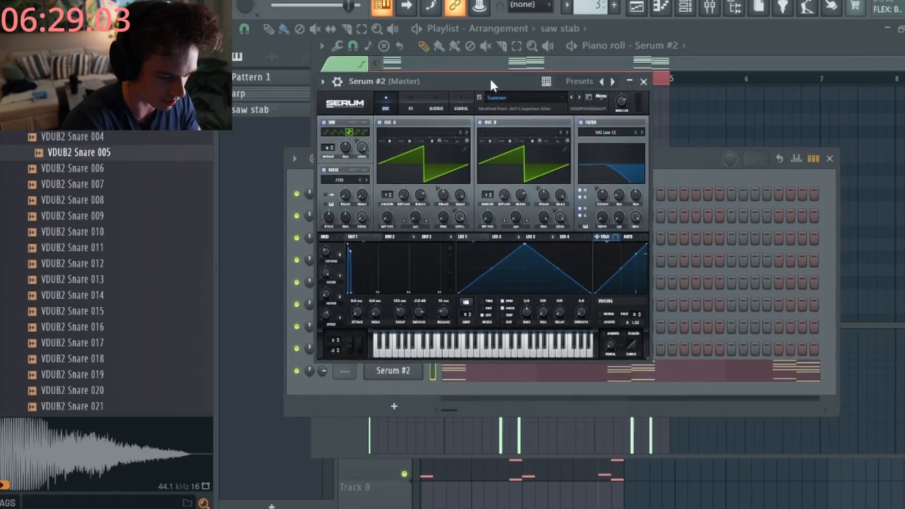
click(409, 102)
click(385, 106)
drag(453, 81, 504, 96)
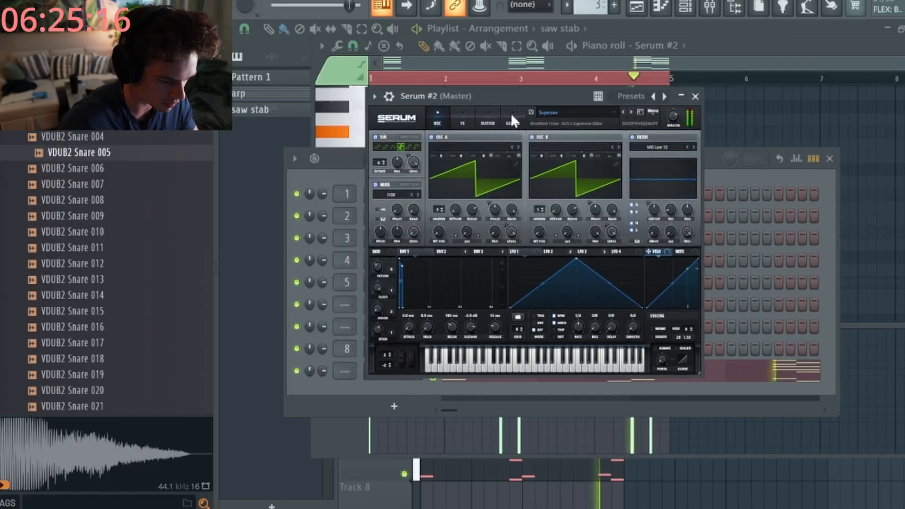
click(575, 56)
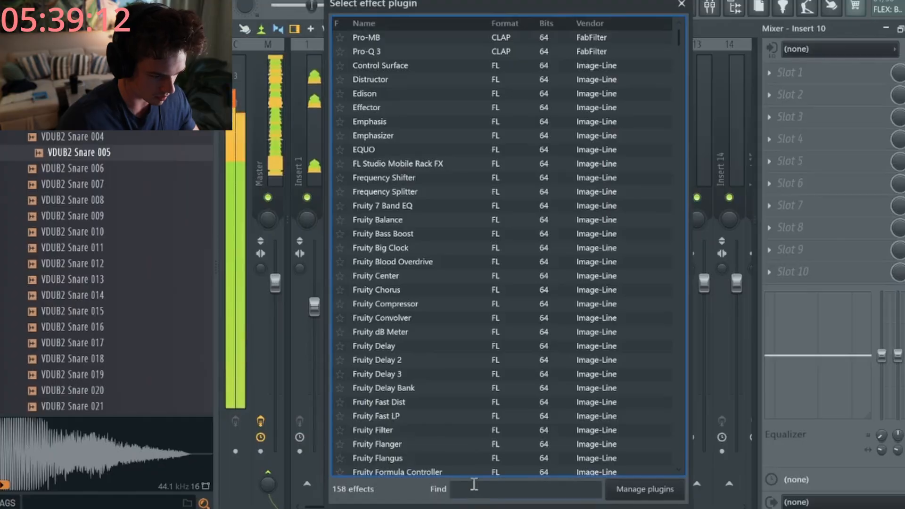
- Search 'ca' in the plugin list and load CamelCrusher onto Insert 10
click(473, 487)
text(ca)
double_click(382, 67)
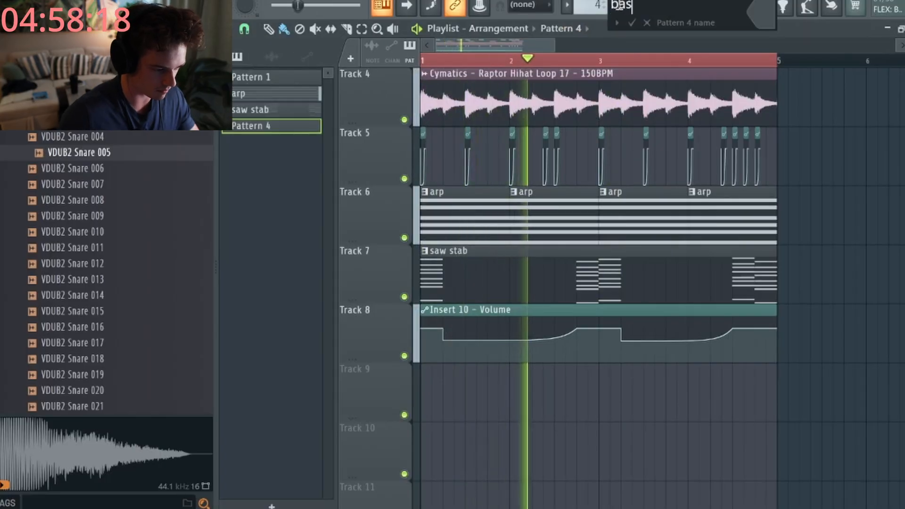
- Finish naming the pattern 'bass' and paint it at bar 1 on Track 9
text(s)
key(Return)
click(443, 377)
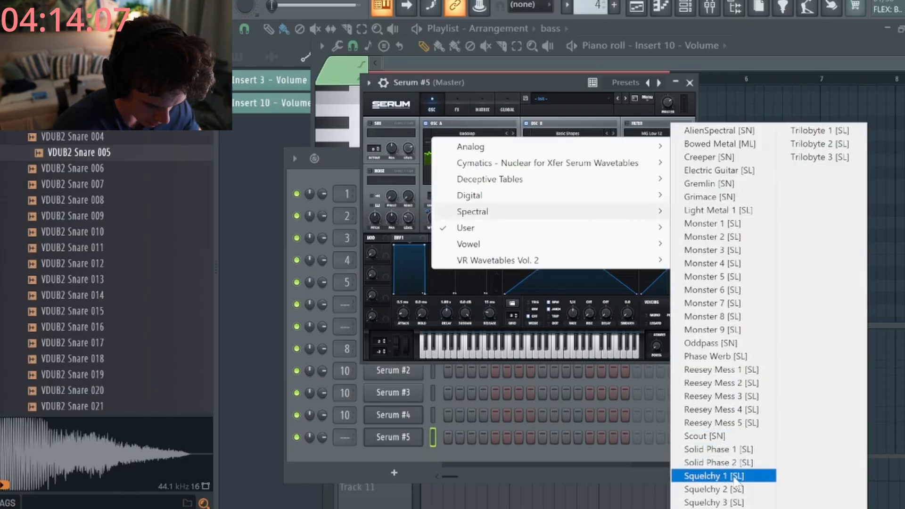
- Load the Squelchy FM 1 wavetable into oscillator A and reshape the LFO 1 curve
click(728, 475)
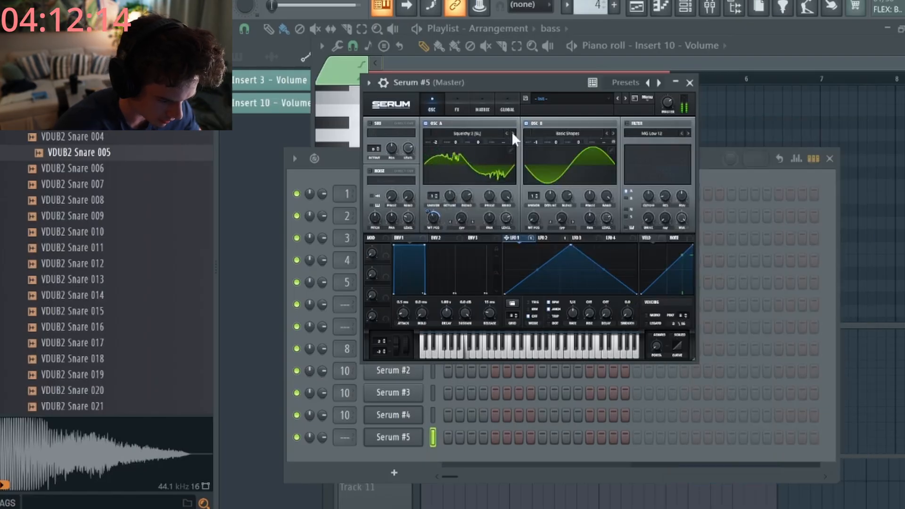
click(510, 131)
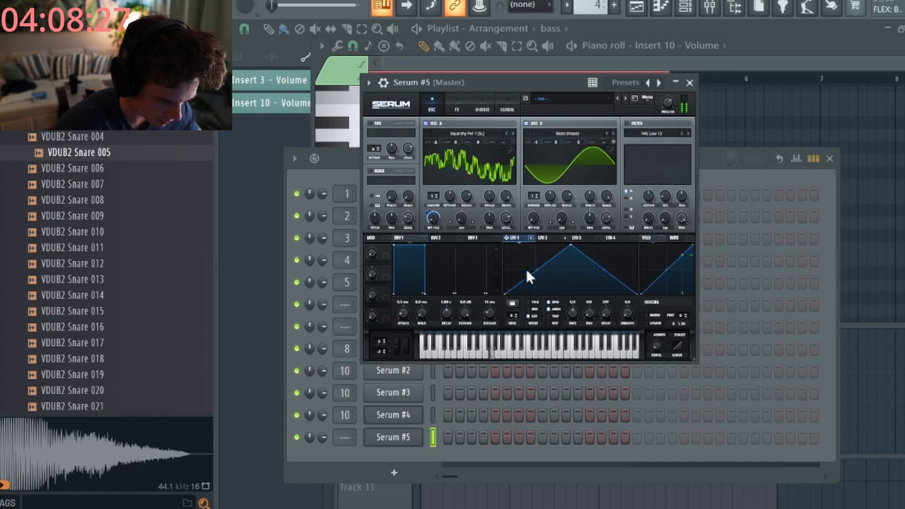
drag(540, 252, 544, 244)
drag(588, 267, 589, 271)
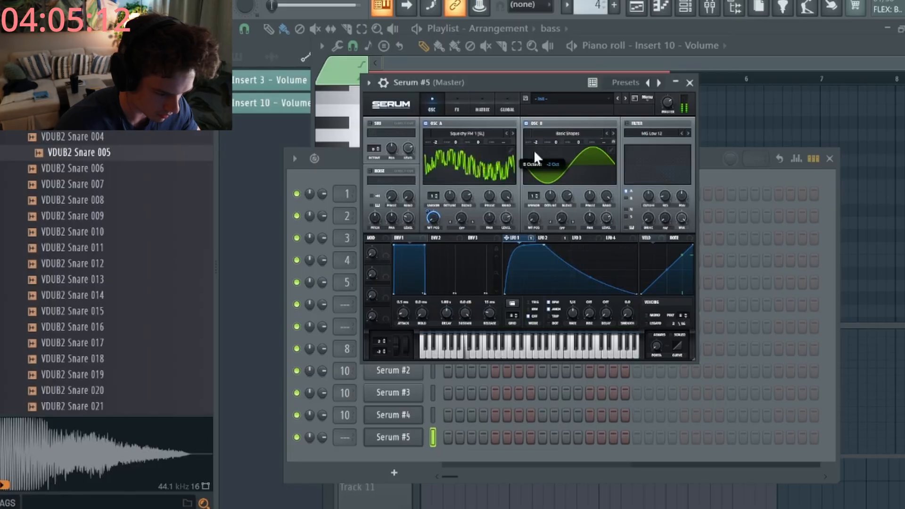
- Enable a sine sub oscillator and set oscillator A's warp to FM (Sub), modulated by LFO 1
click(374, 123)
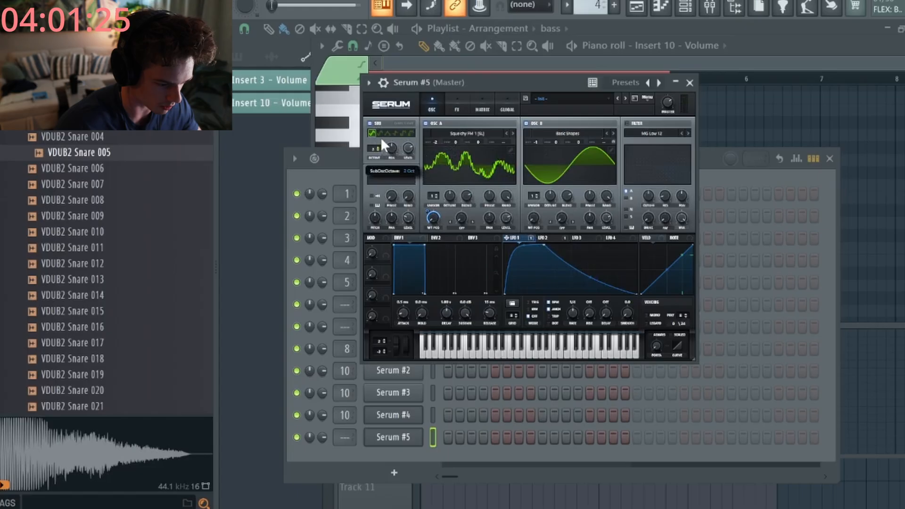
click(395, 133)
click(462, 229)
click(477, 225)
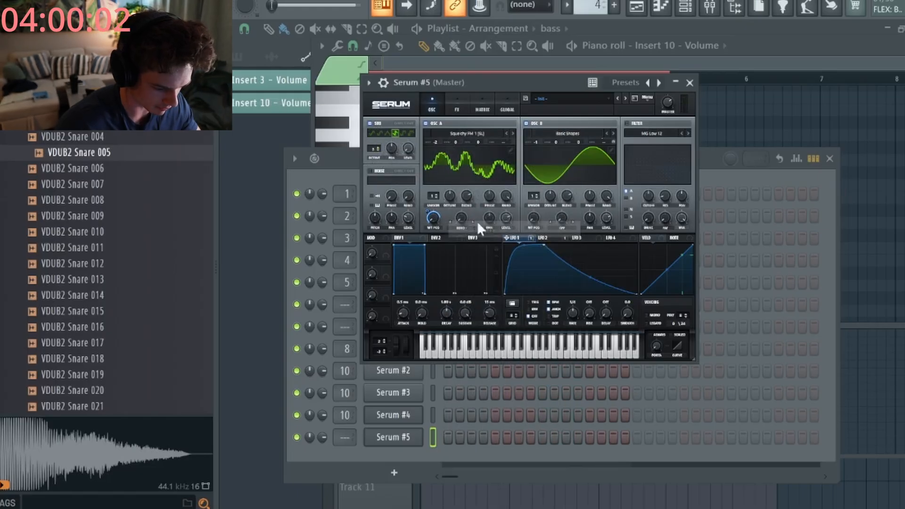
click(466, 227)
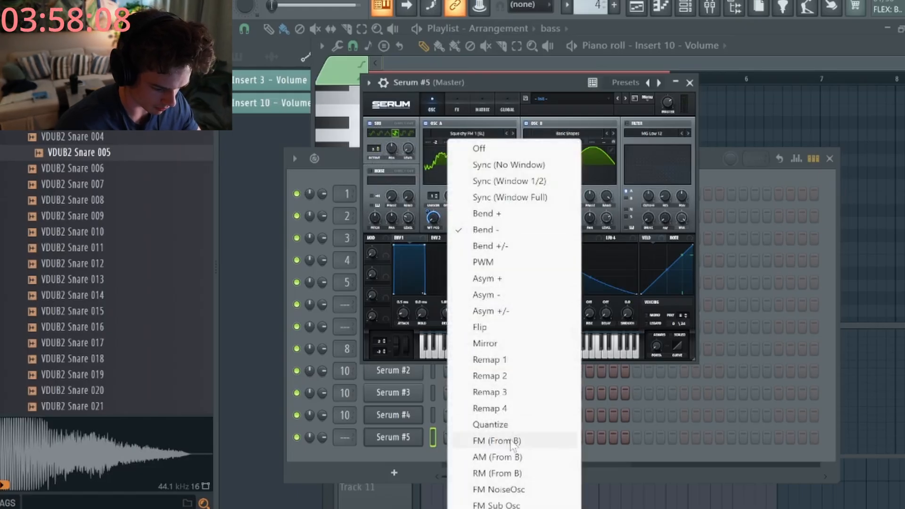
click(502, 504)
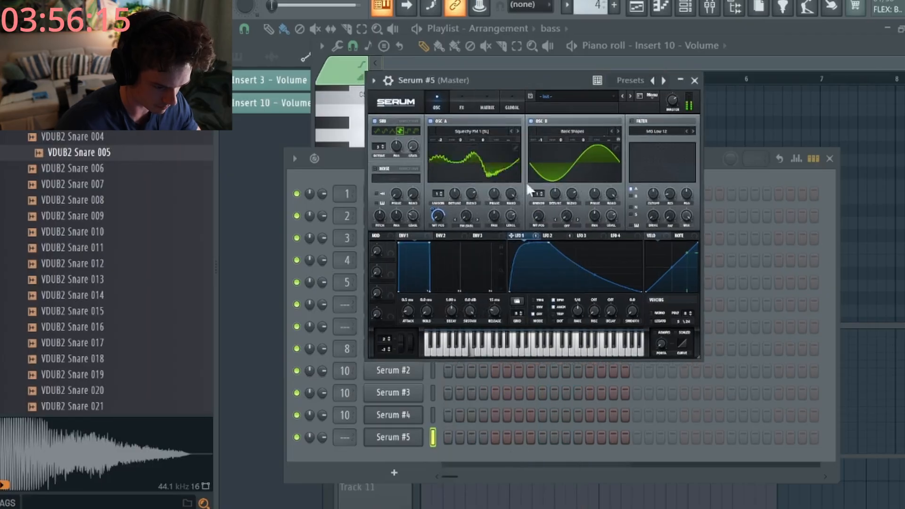
drag(470, 220, 466, 214)
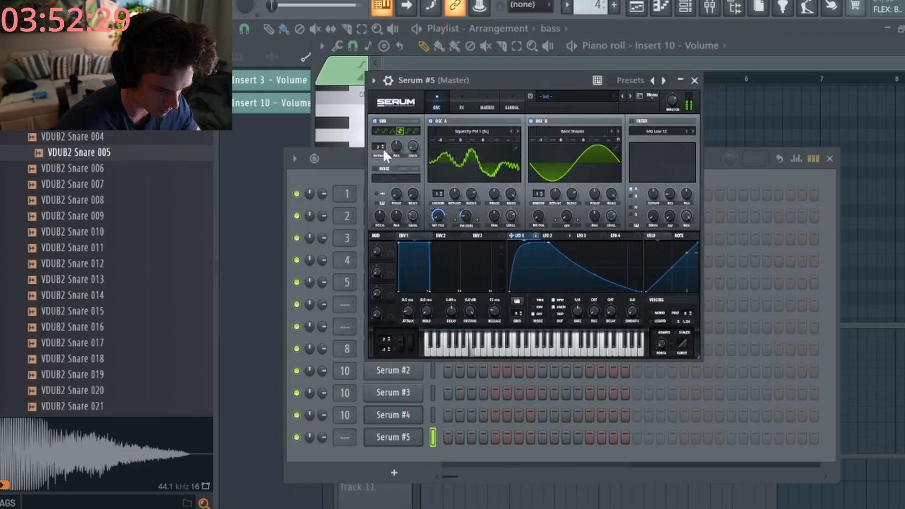
click(375, 130)
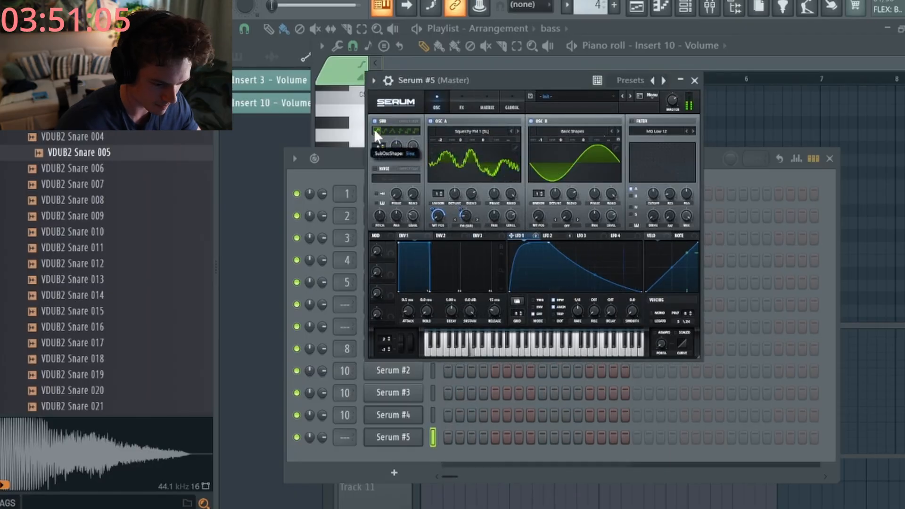
- Set the filter type to HP 12 and adjust LFO 1's modulation depth on it
click(657, 131)
mouse_move(665, 161)
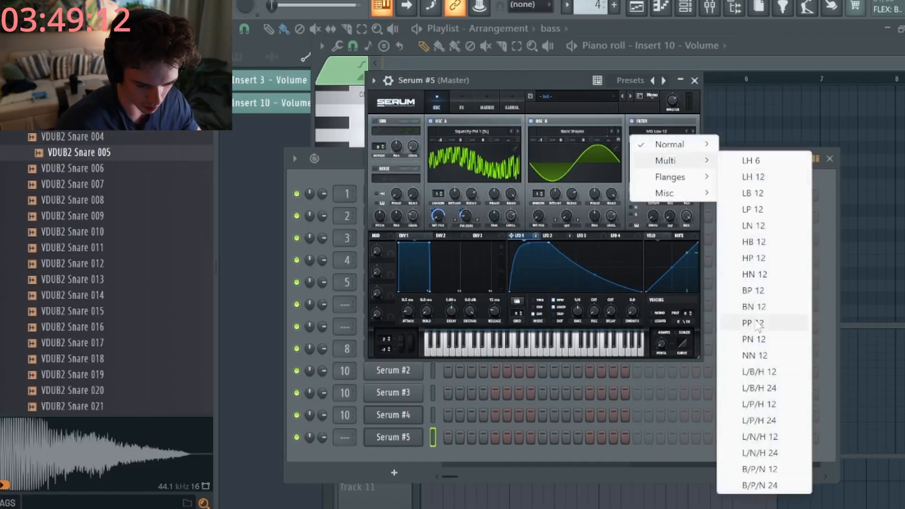
click(755, 274)
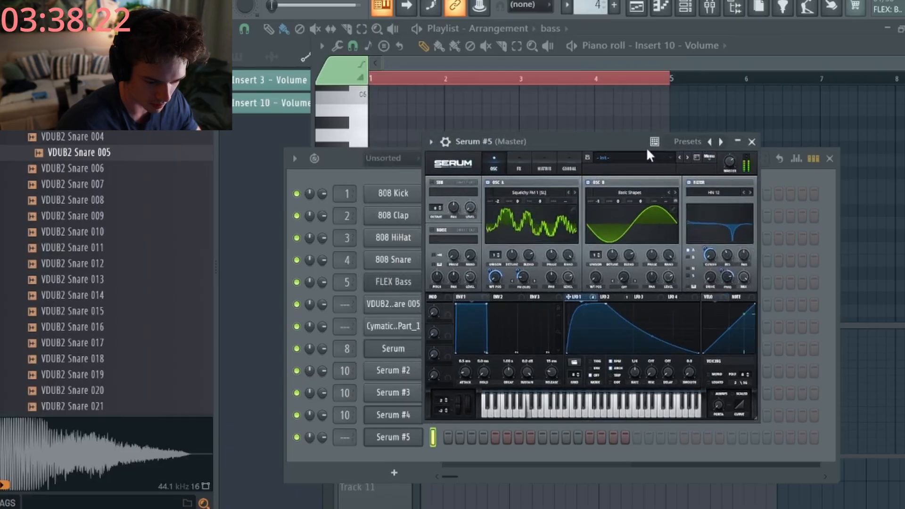
click(749, 193)
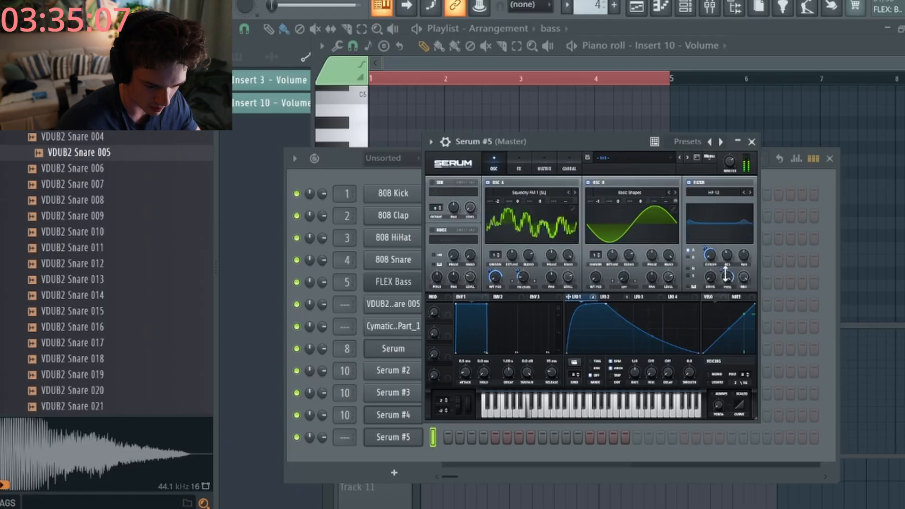
drag(724, 272, 723, 269)
- Turn on compressor, chorus and reverb, map LFO 1 to Chorus Mix, and set distortion Drive to 50%
click(519, 166)
click(445, 250)
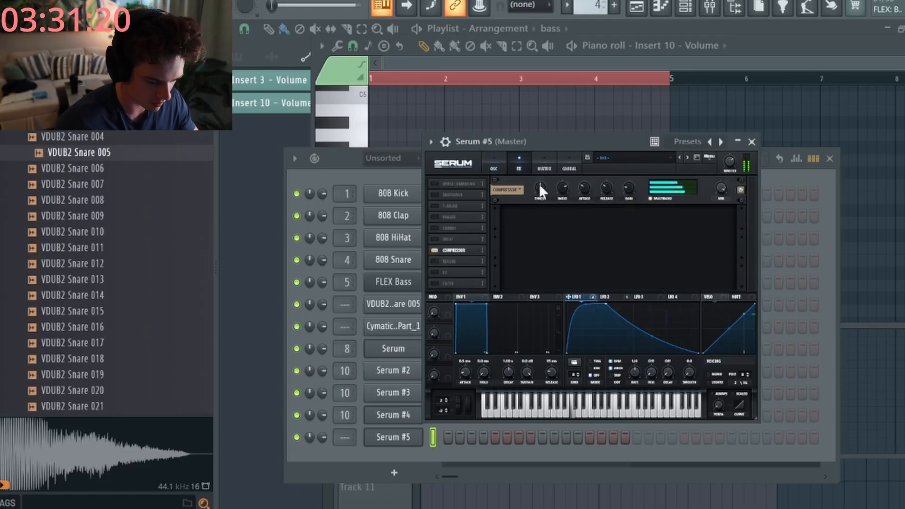
click(436, 227)
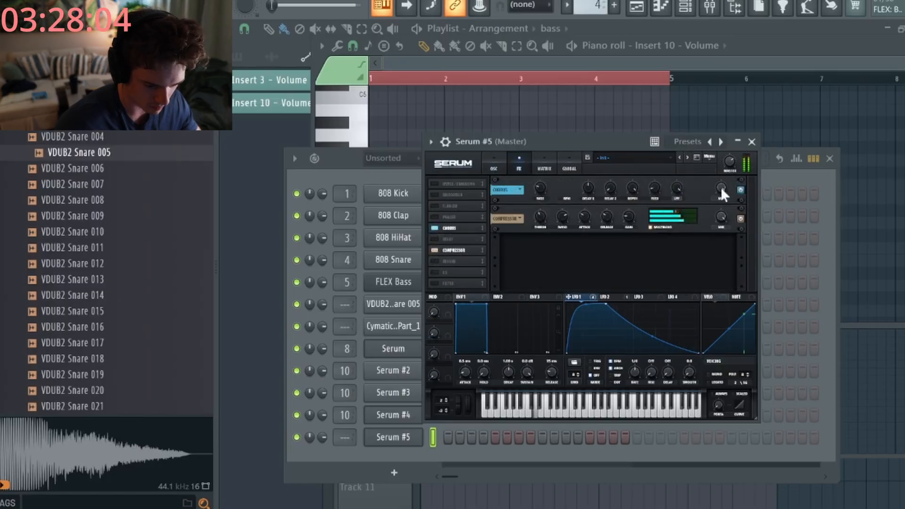
drag(587, 297, 719, 185)
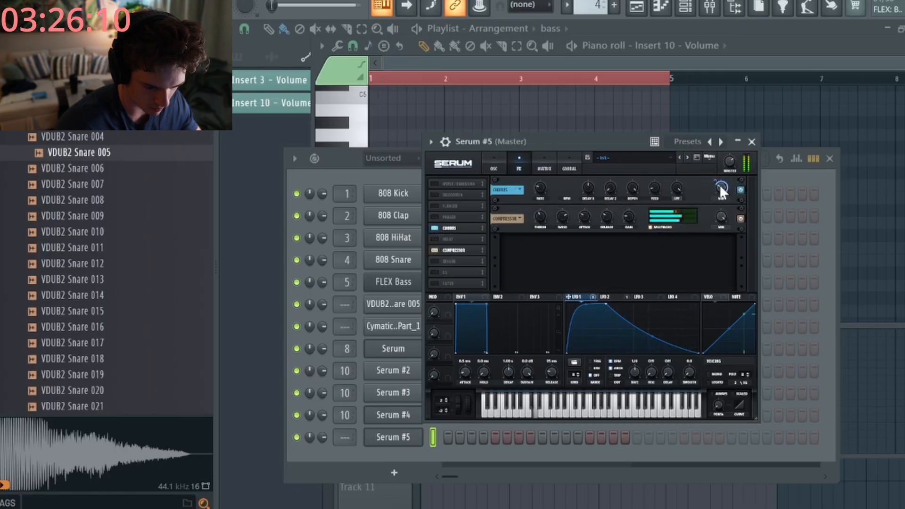
click(436, 261)
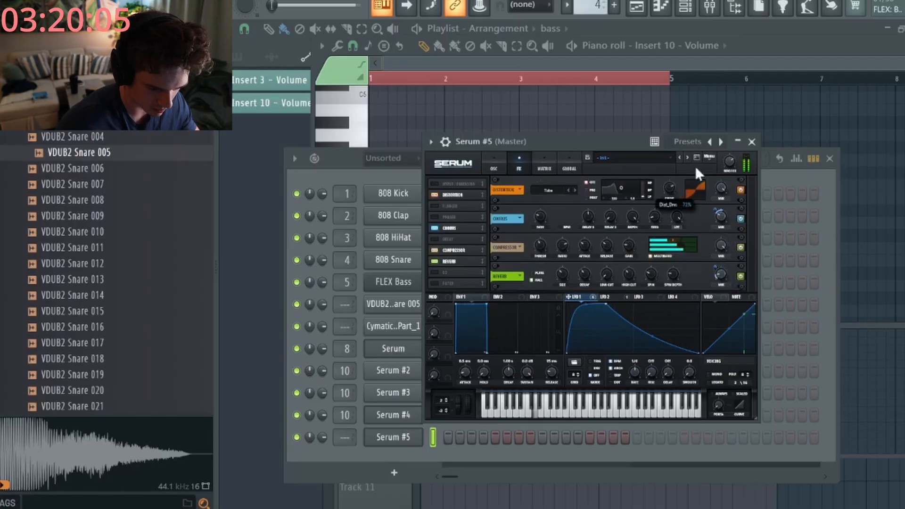
drag(695, 166, 674, 183)
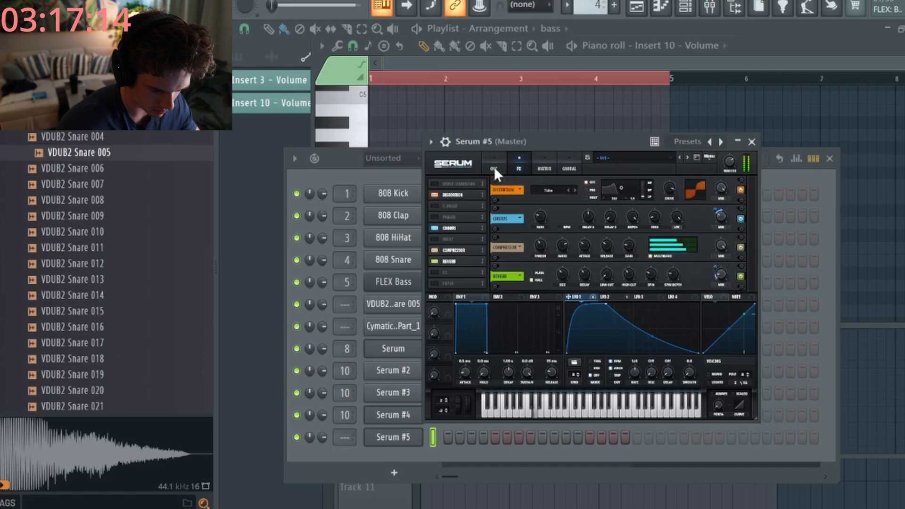
click(494, 169)
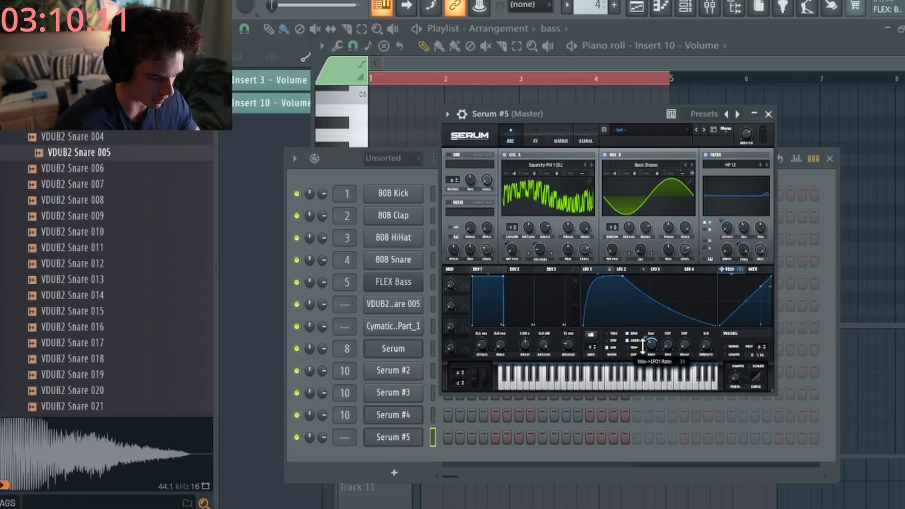
- Open the Serum #5 piano roll from the channel rack and scroll to the F4 range
click(367, 180)
right_click(408, 436)
click(438, 318)
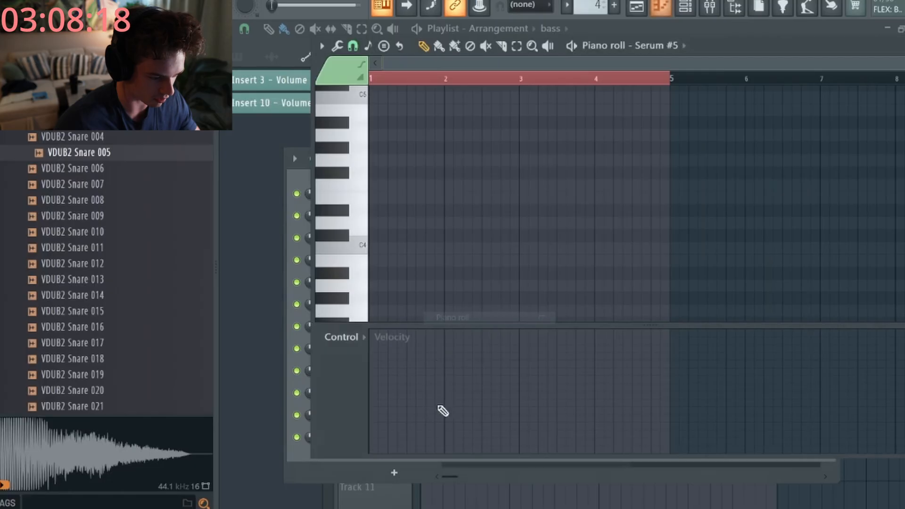
scroll(426, 238, up, 5)
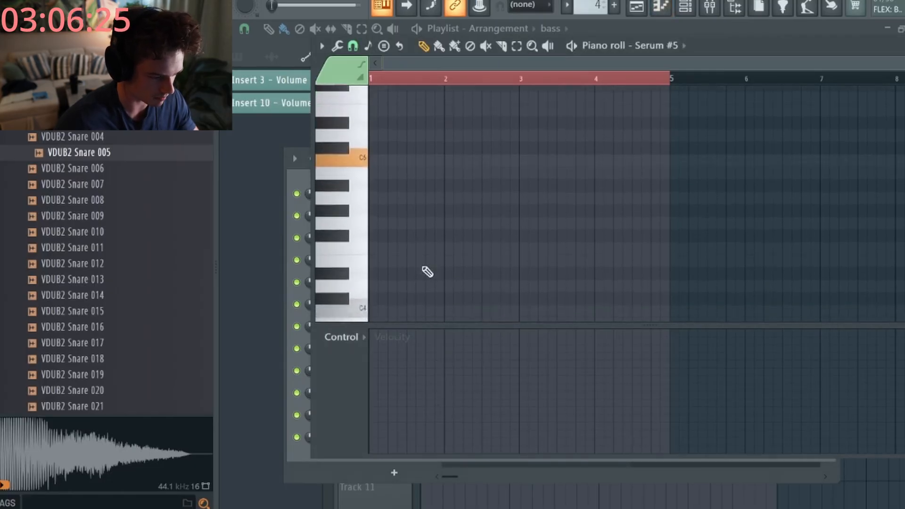
scroll(405, 223, up, 1)
scroll(391, 235, down, 2)
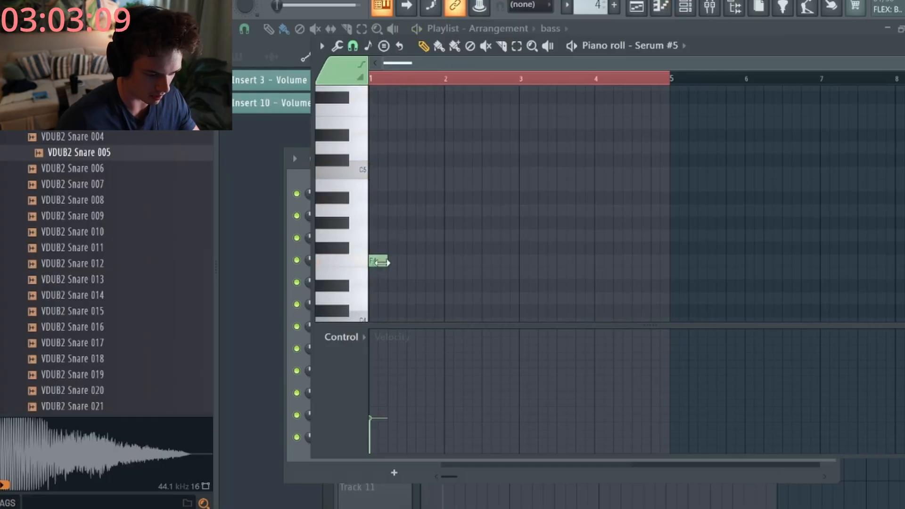
ctrl+scroll(376, 236, up, 3)
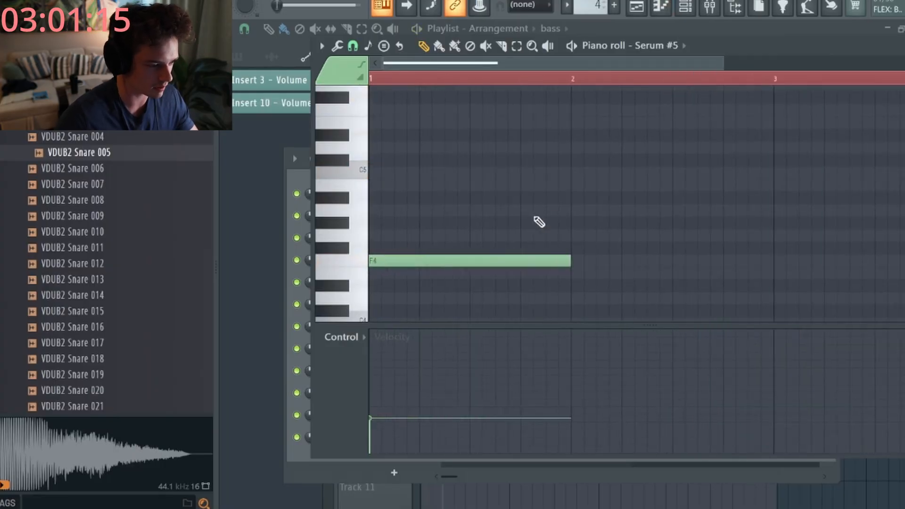
- Shorten the first F4 note and raise the second F4 note's velocity
key(space)
drag(570, 260, 542, 262)
key(space)
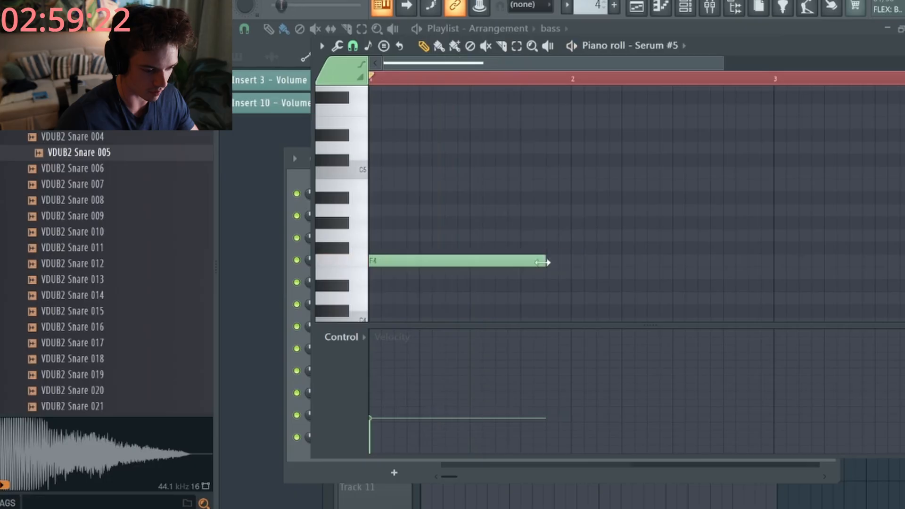
click(486, 389)
click(476, 80)
key(space)
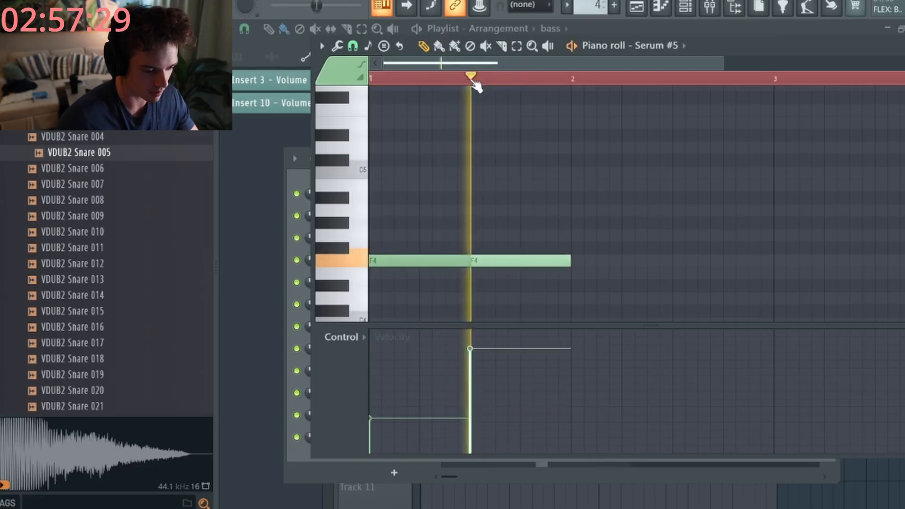
key(space)
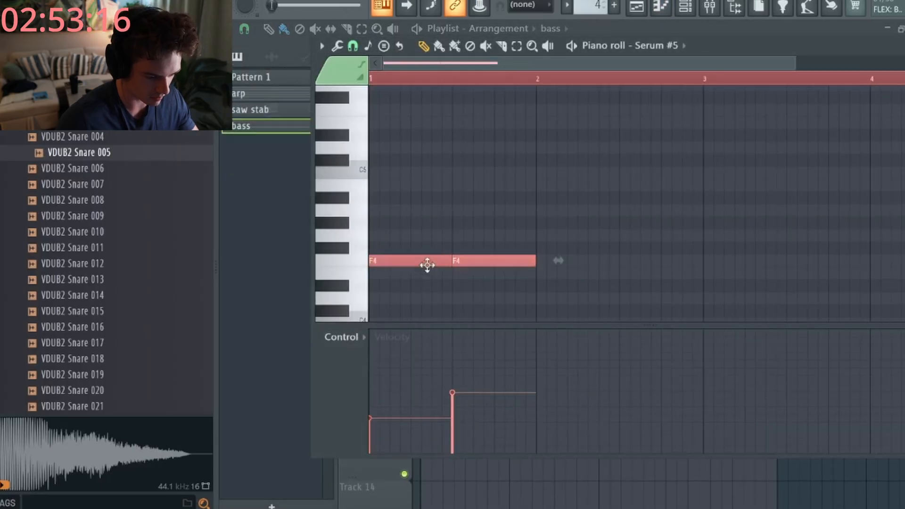
- Move both F4 notes later in the bar, shorten the first, and butt the second against it
key(space)
drag(427, 264, 451, 261)
key(space)
key(space)
ctrl+click(457, 306)
key(space)
key(space)
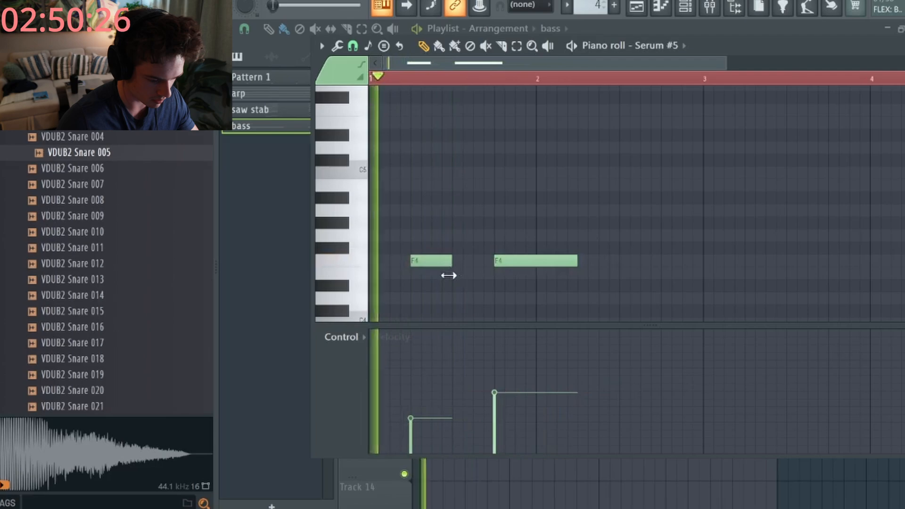
drag(420, 401, 422, 385)
key(space)
key(space)
key(space)
drag(502, 262, 474, 260)
key(space)
- Raise the second F4 note's velocity, shorten it, and add a third F4 note after it
key(space)
key(space)
click(454, 351)
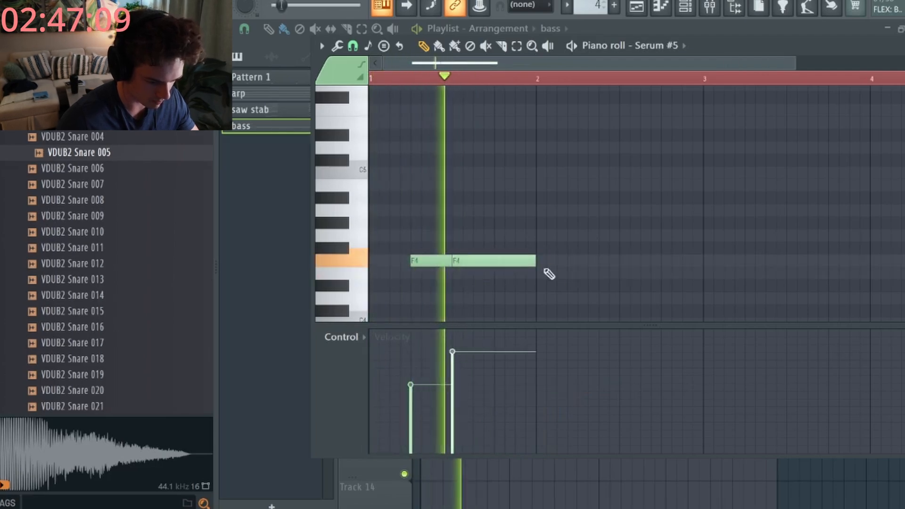
key(space)
key(space)
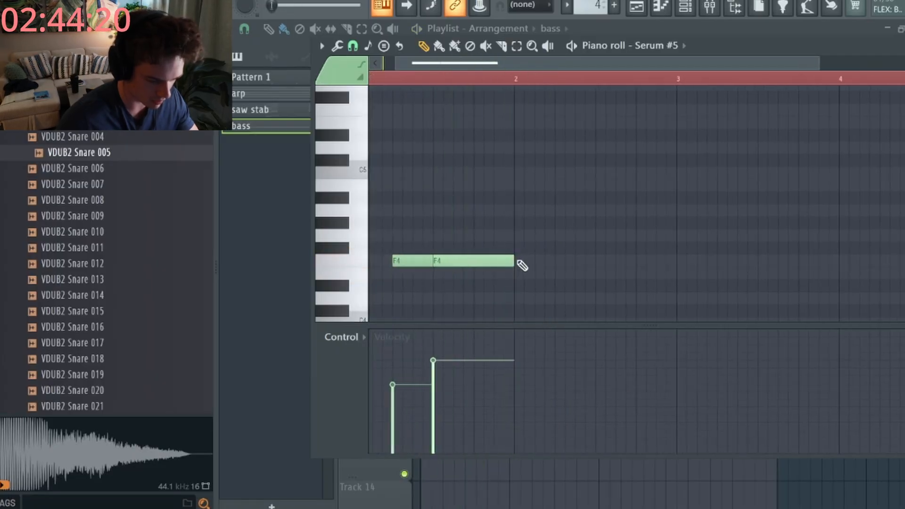
key(space)
drag(513, 262, 472, 262)
key(space)
key(space)
click(477, 261)
key(space)
click(475, 81)
key(space)
key(space)
- Clone the last two F4 notes one beat later, then delete the final F4 note
mouse_move(539, 243)
mouse_down()
mouse_move(459, 273)
mouse_move(531, 254)
mouse_move(492, 260)
mouse_move(608, 257)
mouse_up()
ctrl+click(634, 220)
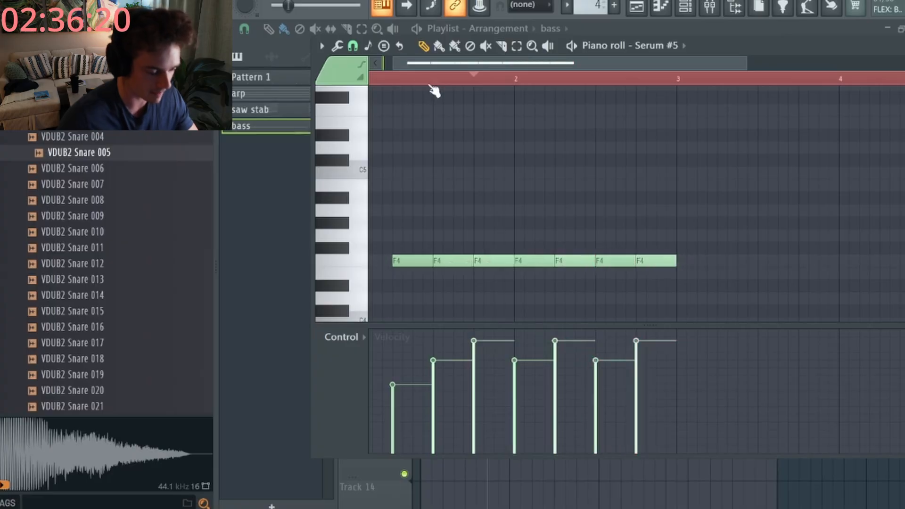
click(376, 80)
key(space)
scroll(434, 202, down, 2)
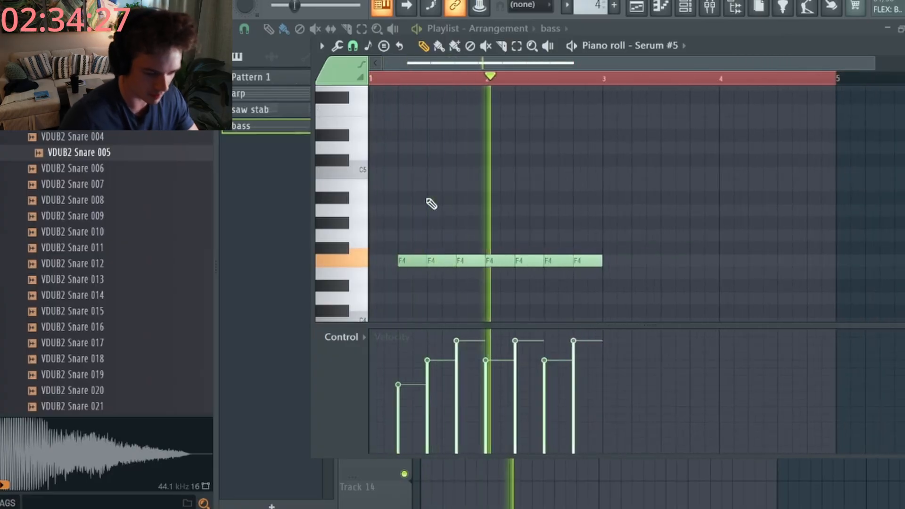
right_click(589, 259)
click(588, 80)
key(space)
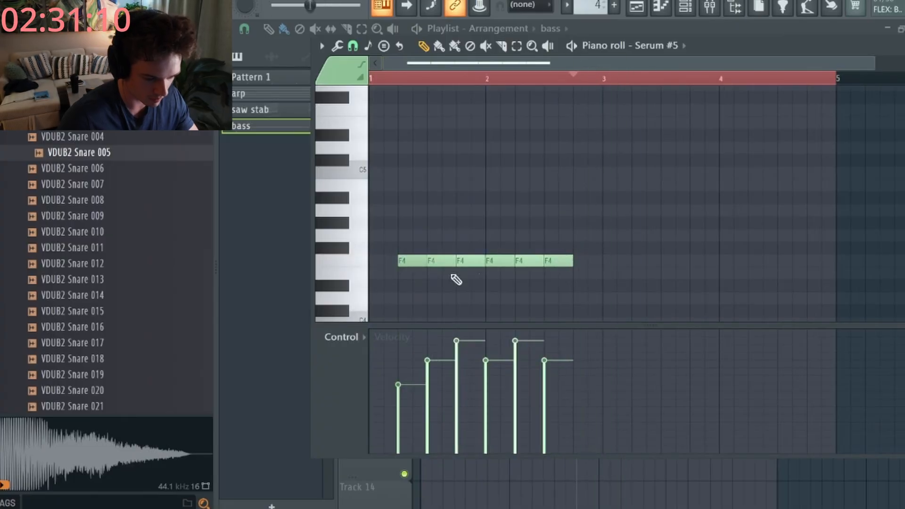
- Draw a new F4 note after a gap and fine-tune its velocity to a lower level
click(634, 260)
click(606, 80)
key(space)
key(space)
click(633, 408)
key(space)
key(space)
click(636, 366)
key(space)
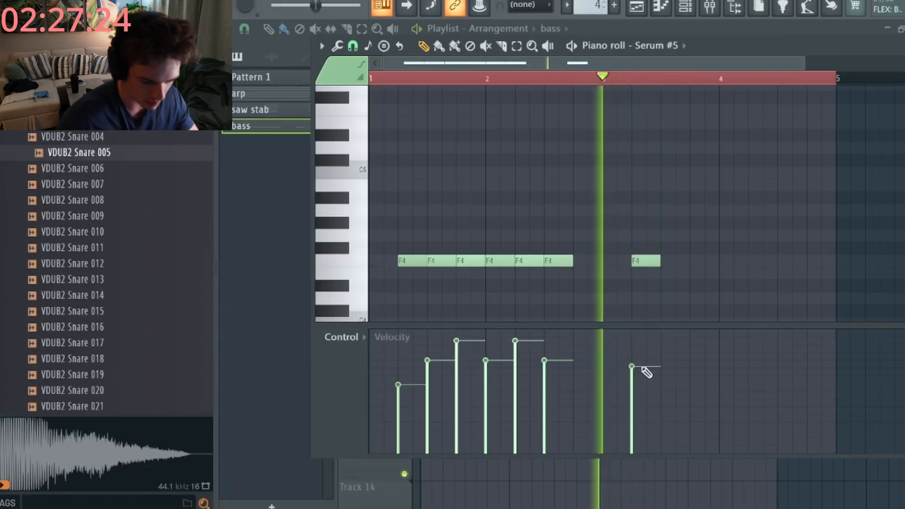
key(space)
click(637, 389)
- Add another F4 note after it with a lower velocity
key(space)
key(space)
click(633, 370)
key(space)
click(670, 263)
key(space)
- Clone the three F4 notes from bar 2 into bar 3 and add one more F4 note to make six
key(space)
click(664, 402)
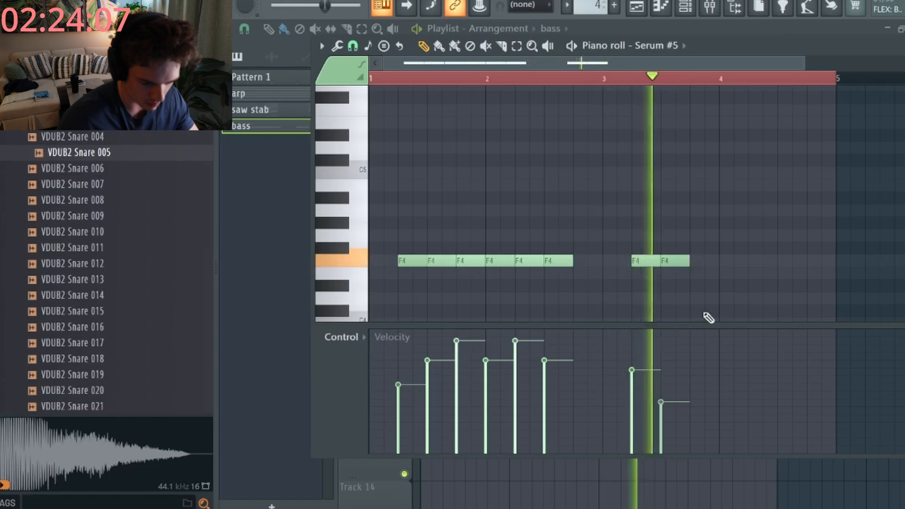
key(space)
key(space)
drag(590, 230, 494, 297)
mouse_move(500, 261)
mouse_down()
mouse_move(763, 265)
mouse_move(734, 267)
mouse_up()
key(space)
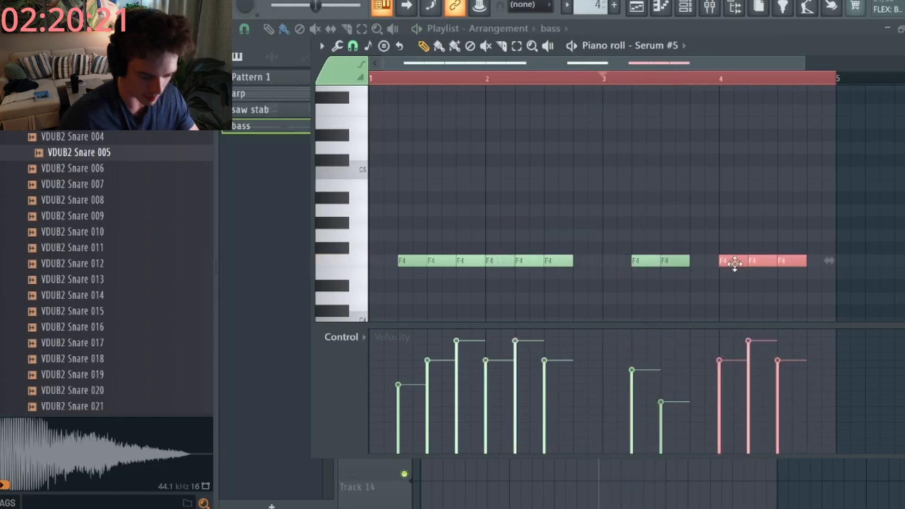
ctrl+click(741, 271)
scroll(742, 270, down, 1)
scroll(746, 276, up, 2)
click(595, 262)
key(space)
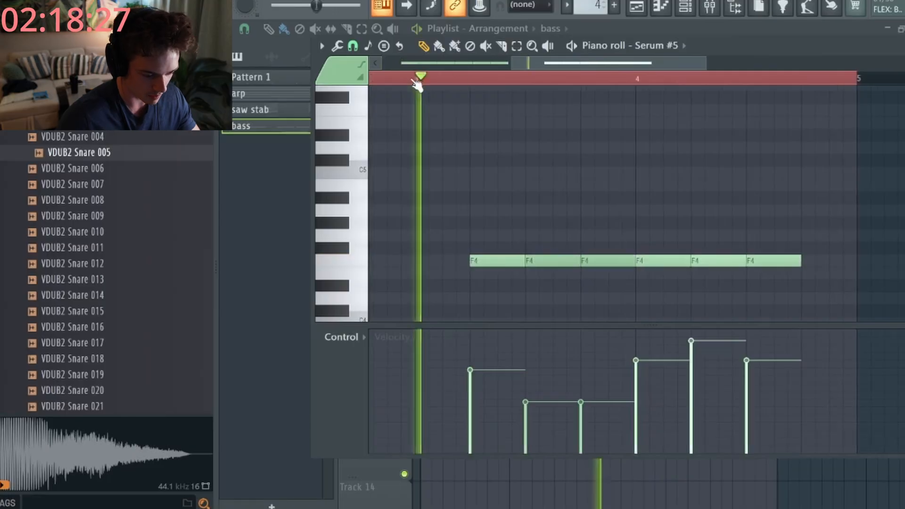
scroll(516, 318, up, 1)
- Raise the third bass note's velocity to match the fourth
key(space)
click(549, 363)
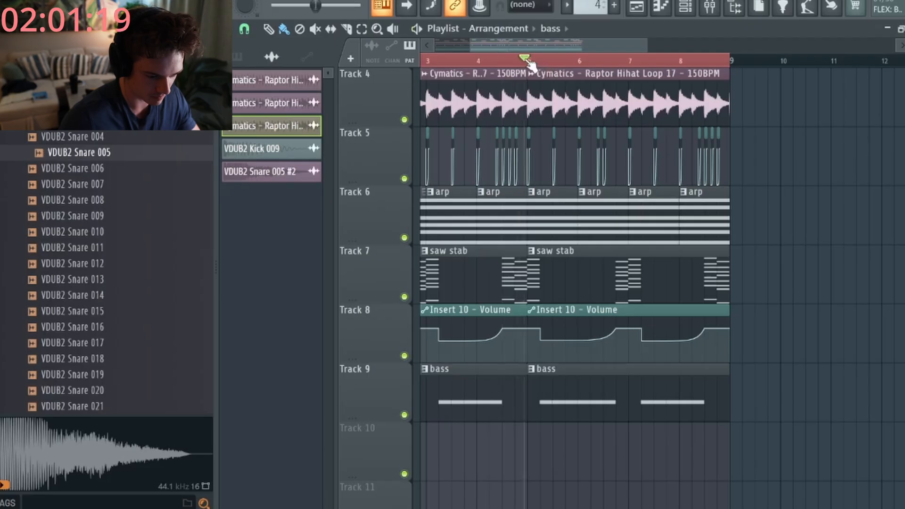
key(space)
- Trim the bass and saw stab clips back to bar 7 and paint an arp clip at bar 8 on Track 6
scroll(612, 264, down, 3)
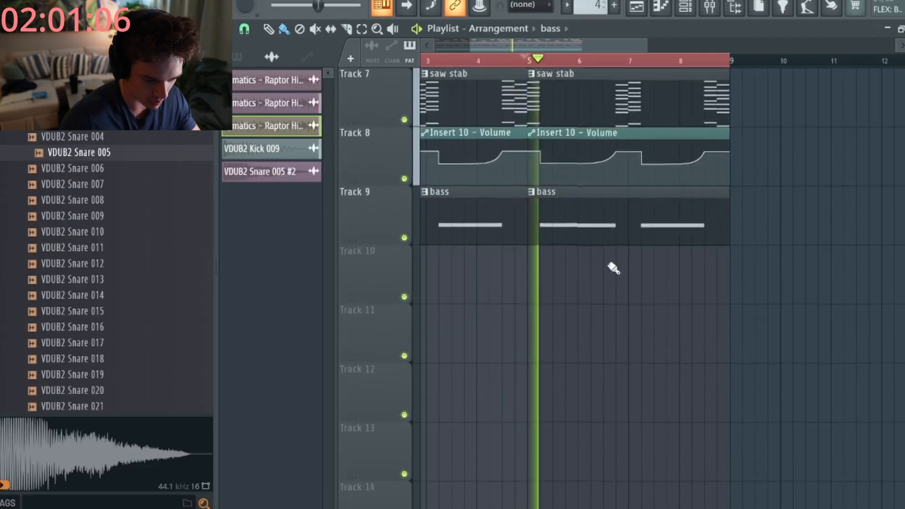
drag(726, 188, 623, 205)
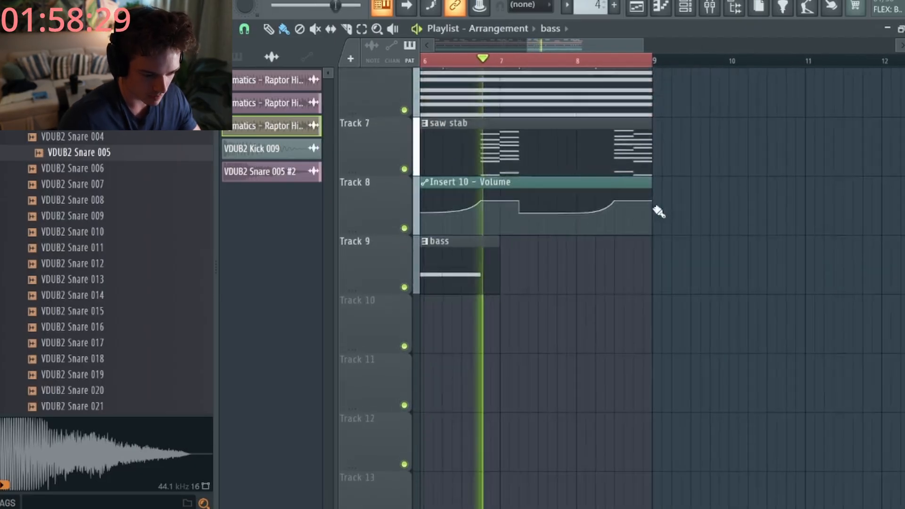
scroll(657, 210, up, 4)
drag(652, 273, 579, 273)
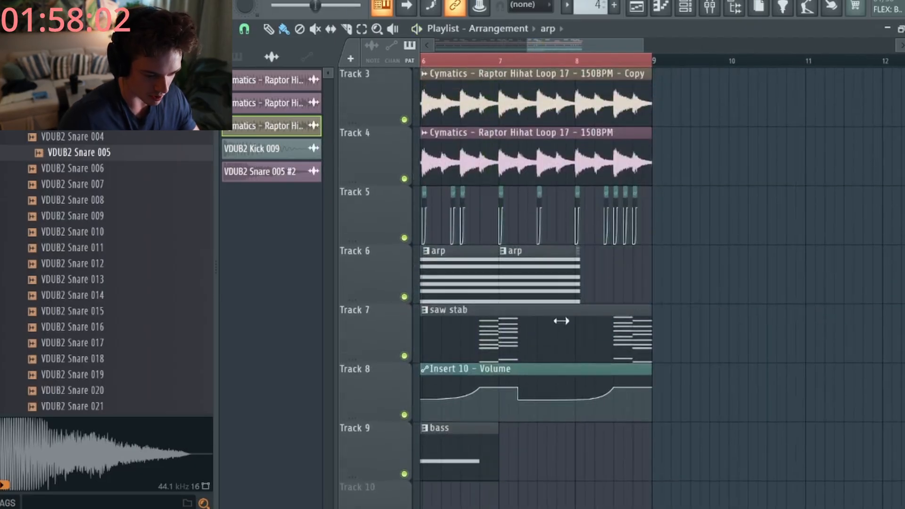
click(616, 282)
drag(647, 315, 494, 323)
- Create a new pattern named 'chords' and place it on Track 7 at bar 7
click(613, 5)
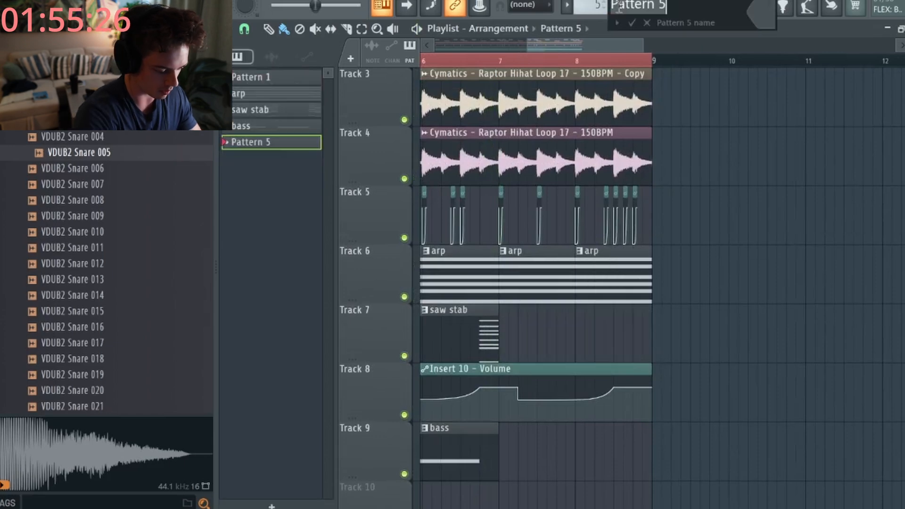
text(chor)
text(ds)
key(Return)
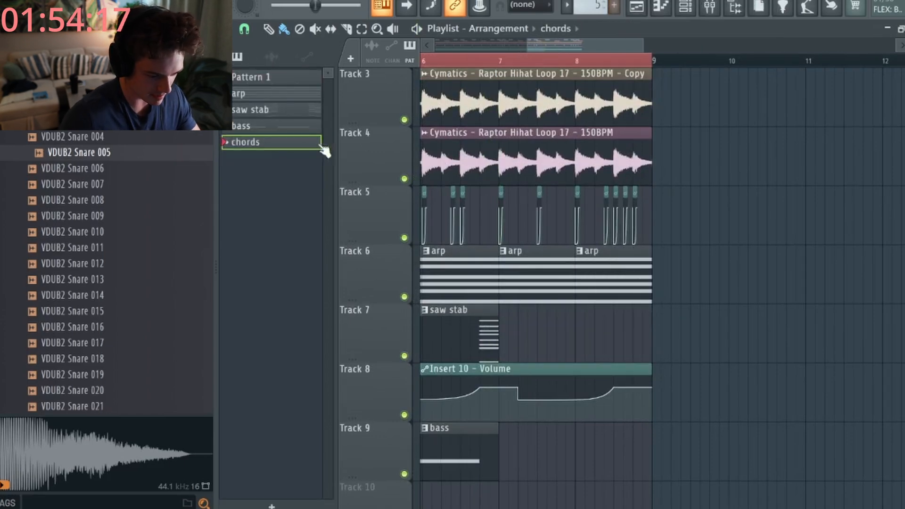
drag(324, 150, 499, 310)
- Stretch the chords clip to end at bar 9 and preview the Serum instrument
drag(574, 311, 644, 314)
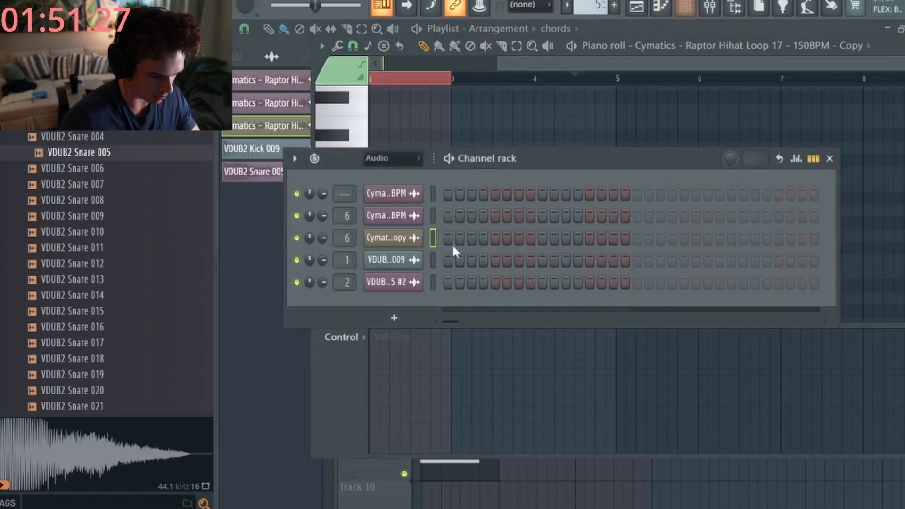
click(400, 159)
click(374, 172)
scroll(437, 269, down, 3)
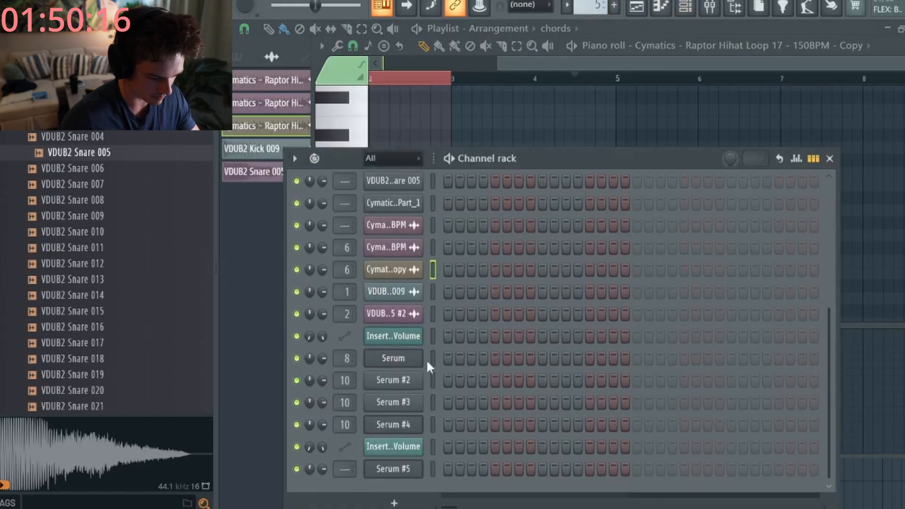
click(403, 358)
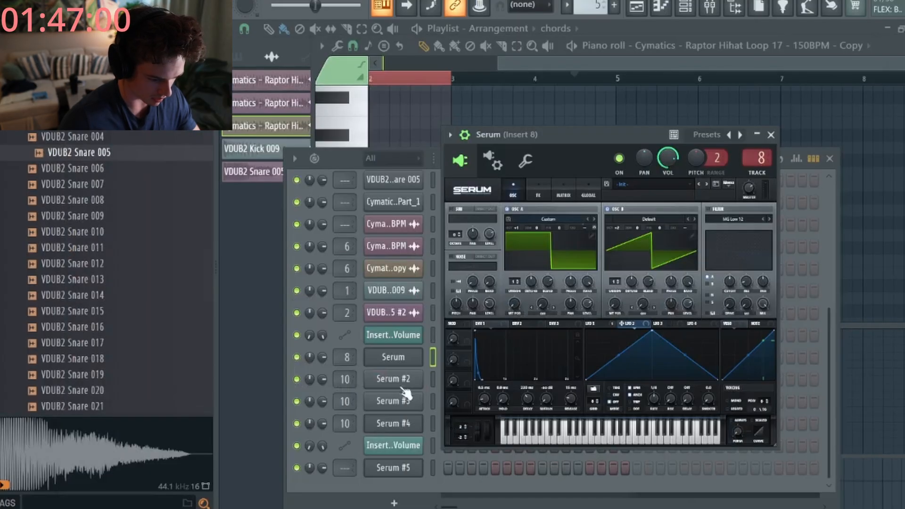
- Open Serum #2's piano roll for the chords pattern and place a B4 note at bar 1
right_click(404, 382)
click(478, 318)
ctrl+right_click(451, 197)
click(370, 184)
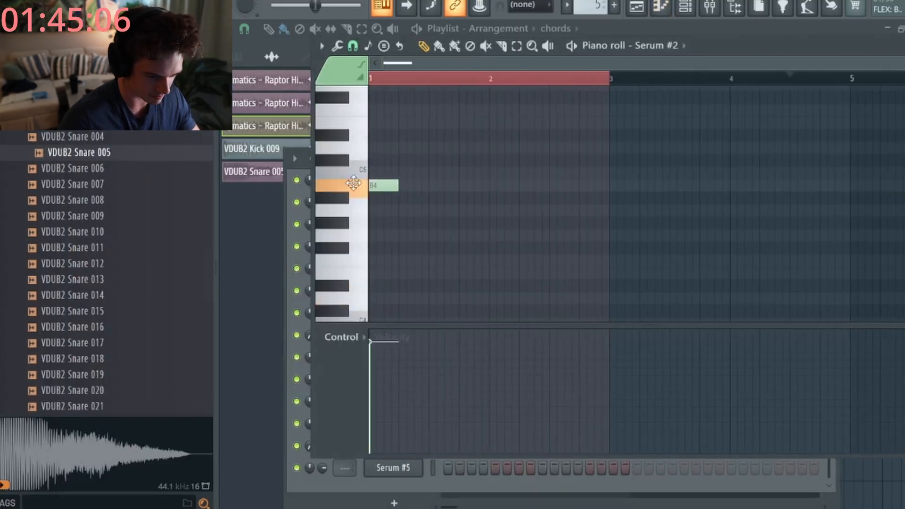
- Preview Serum #3, close Serum #2's piano roll, and open the Serum channel's piano roll instead
click(686, 6)
click(406, 402)
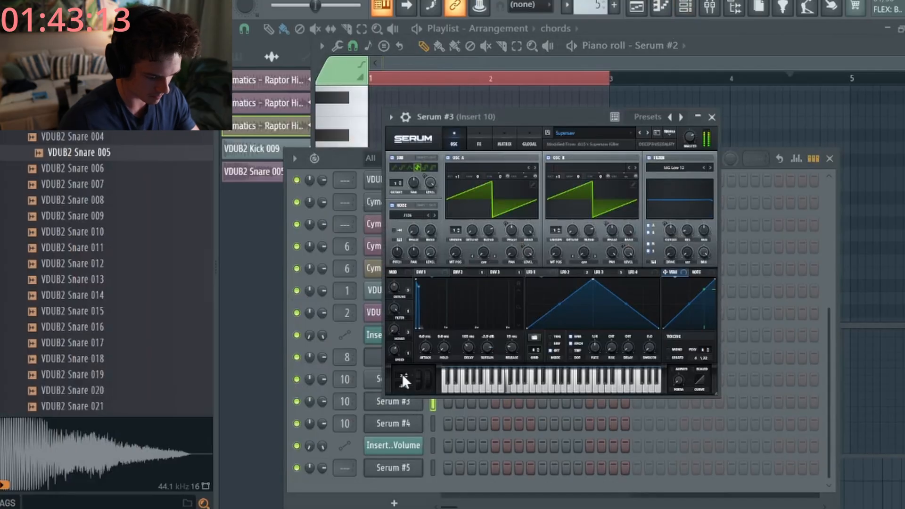
right_click(376, 382)
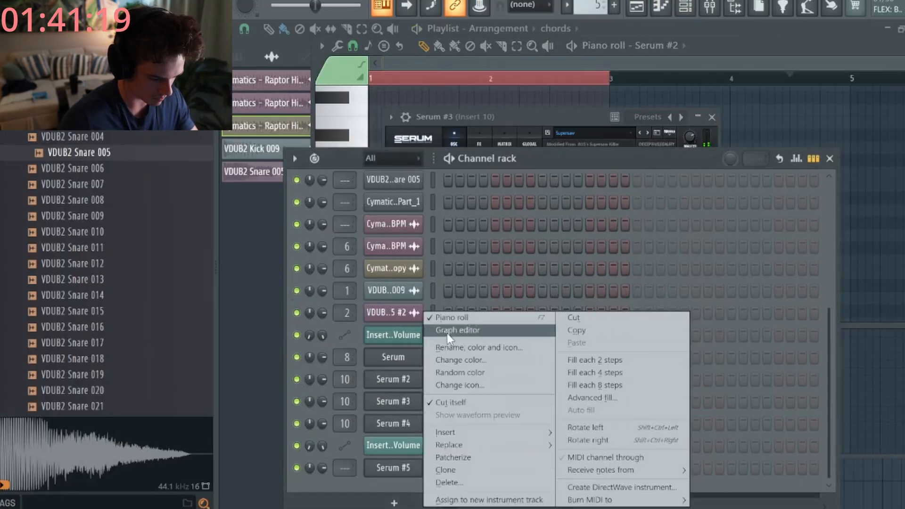
click(465, 319)
right_click(401, 358)
click(452, 317)
- Place an F#4 note at bar 1, then switch to Serum #2's piano roll
click(373, 248)
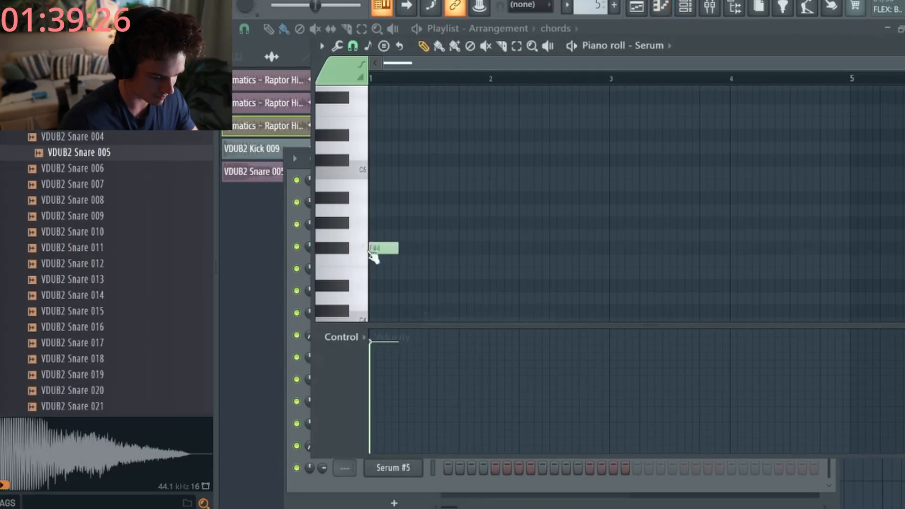
click(326, 483)
right_click(388, 376)
click(471, 319)
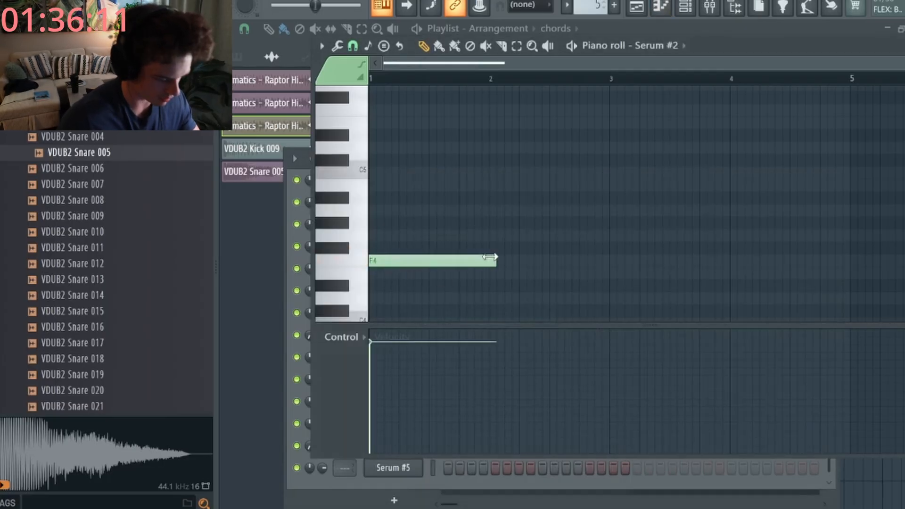
- Replace the bar-1 F4 note with two G#4 notes and add a higher note near bar 2
right_click(397, 260)
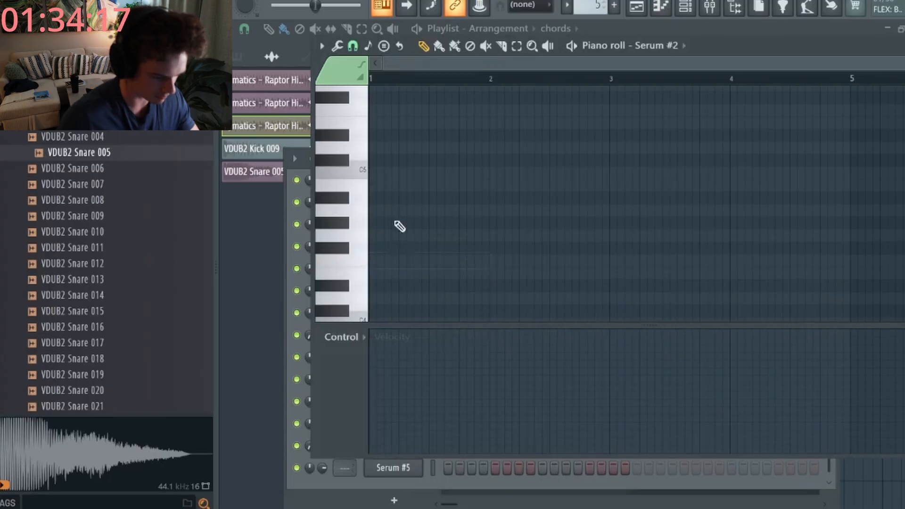
click(380, 224)
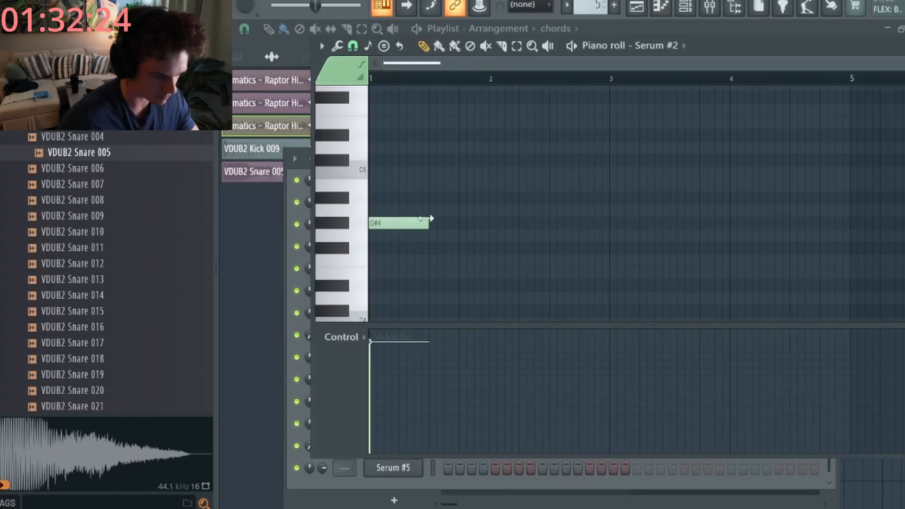
key(space)
key(space)
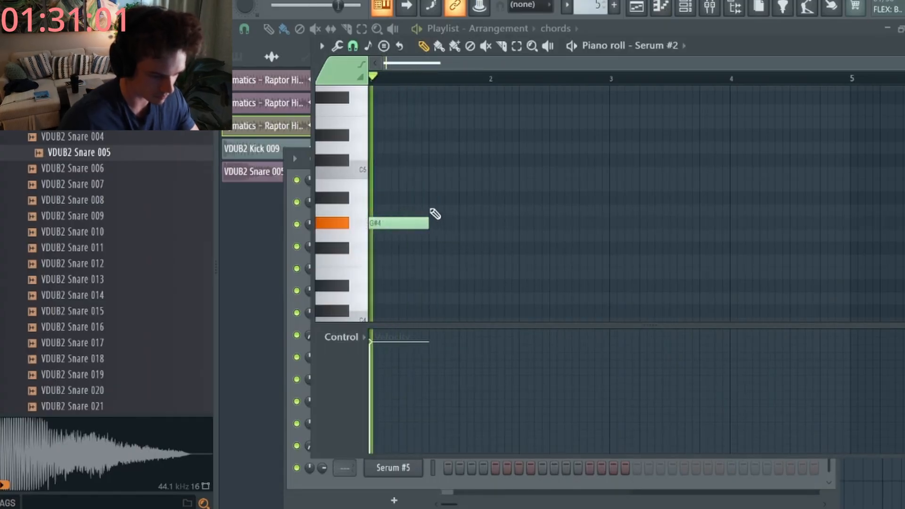
key(space)
click(436, 223)
click(492, 198)
- Copy all notes upward to stack the chords, then select the lowest chord notes
key(space)
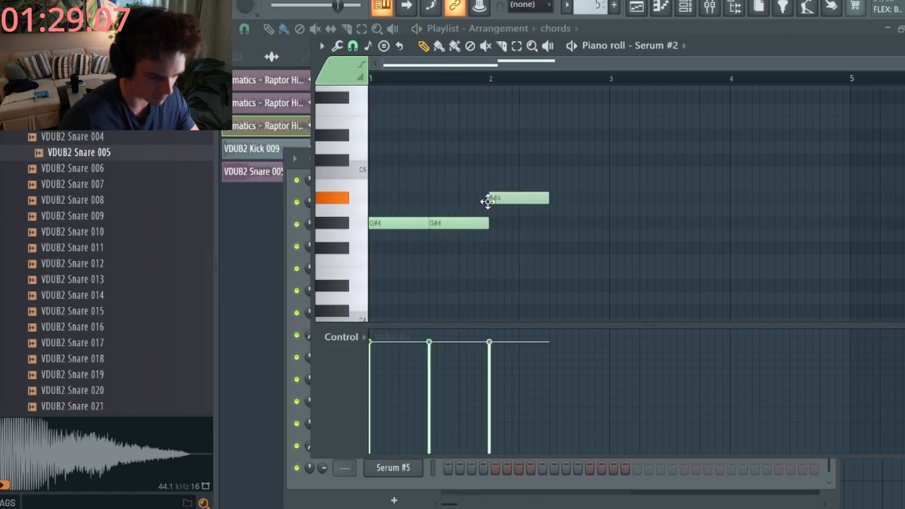
key(ctrl+a)
mouse_move(401, 222)
mouse_down()
mouse_move(377, 149)
mouse_move(380, 128)
mouse_move(393, 215)
mouse_up()
key(space)
key(space)
key(space)
key(space)
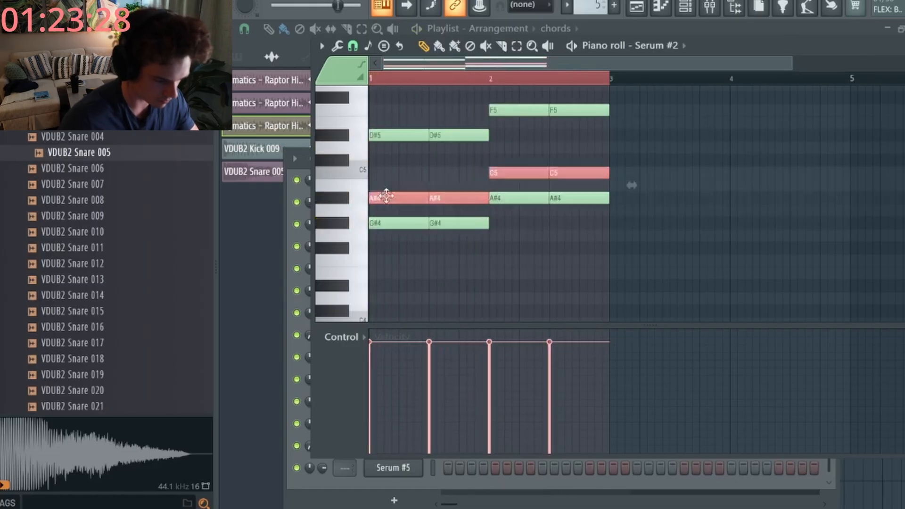
key(space)
scroll(404, 172, up, 4)
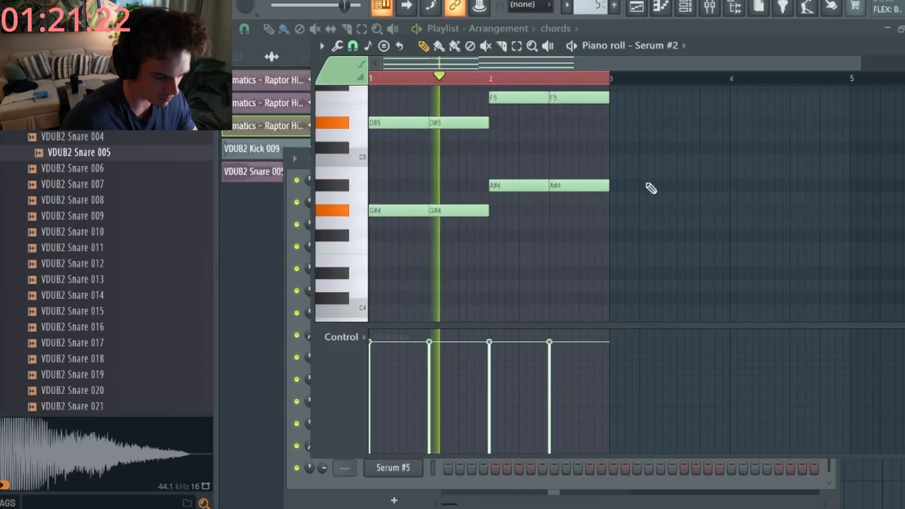
drag(634, 186, 393, 215)
key(space)
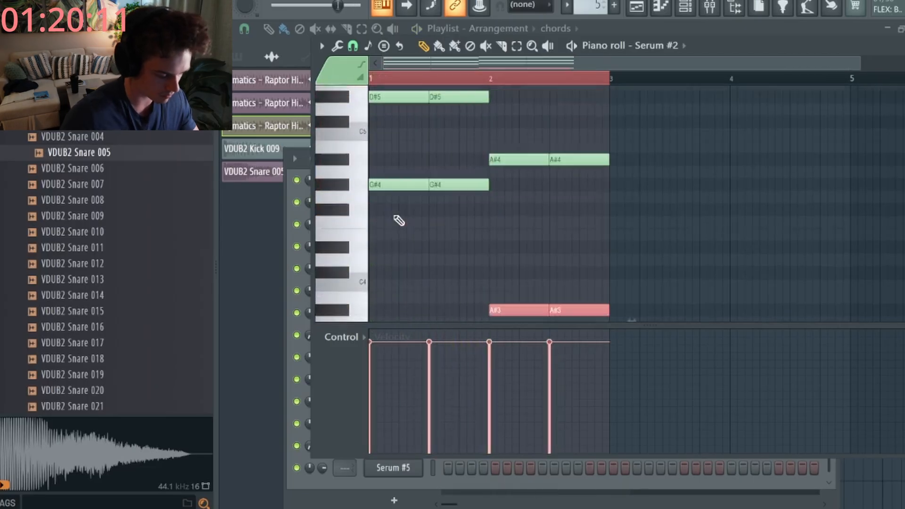
- Open Serum #4's piano roll from the channel list
click(685, 6)
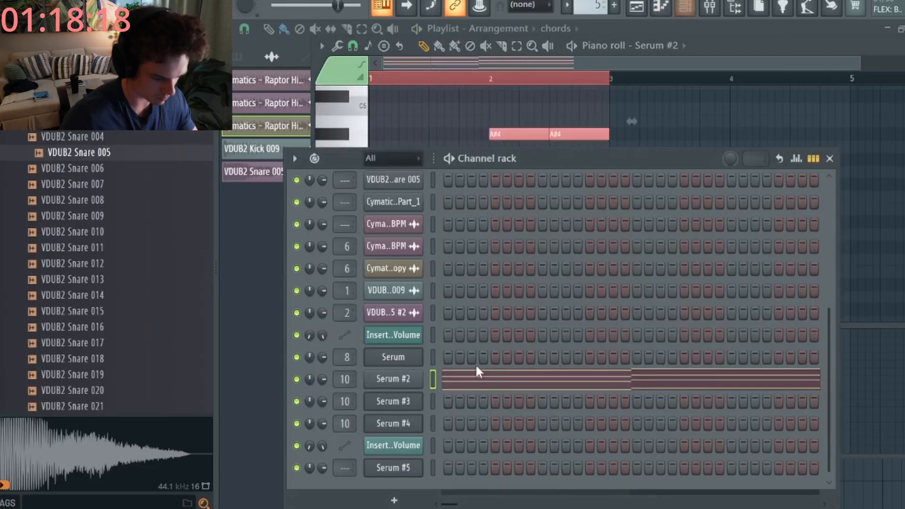
right_click(428, 309)
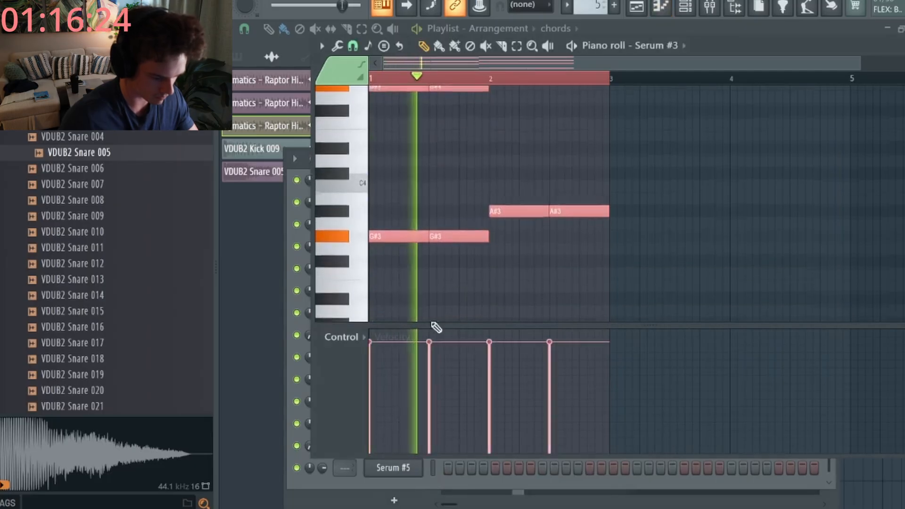
key(F6)
right_click(426, 312)
click(455, 321)
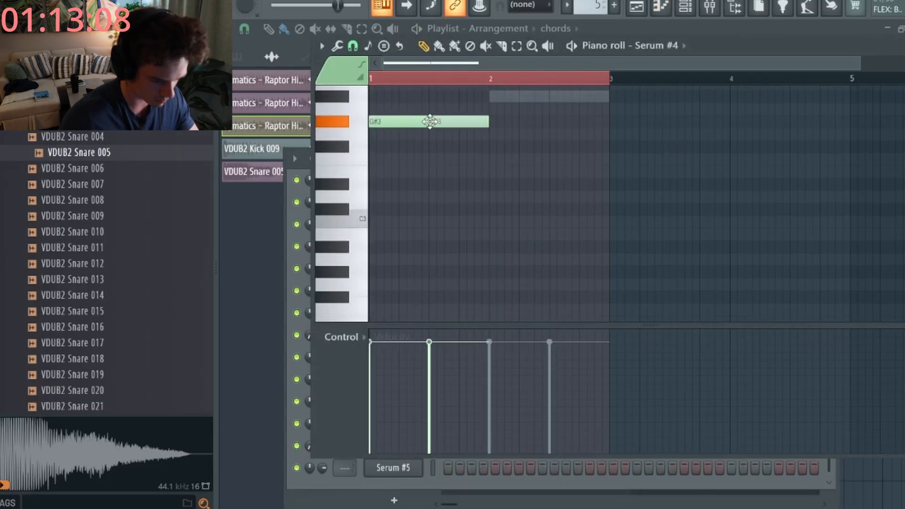
- Place a G#3 note at the bar start and play the parts back with the mixer open
click(490, 172)
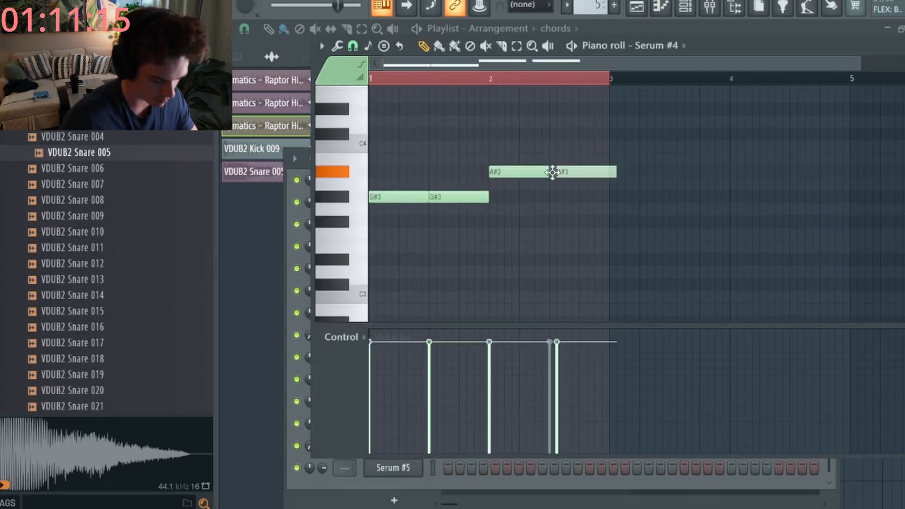
key(F9)
key(space)
scroll(605, 249, down, 10)
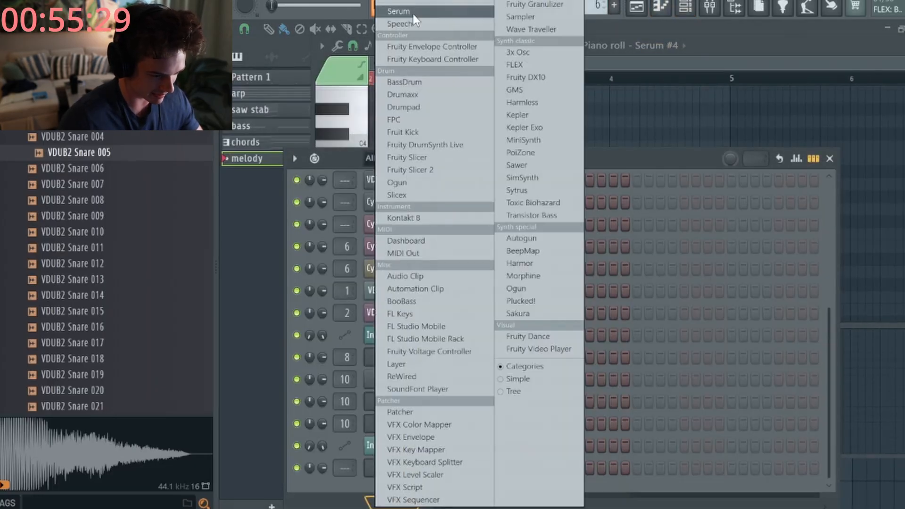
- Add a new Serum #6 channel, open its piano roll, and move the first note up into octave 5
click(410, 13)
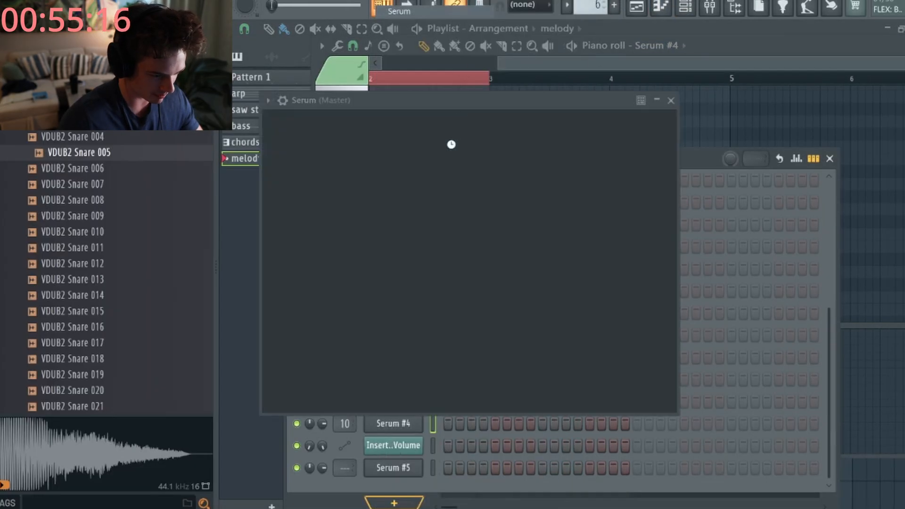
right_click(398, 473)
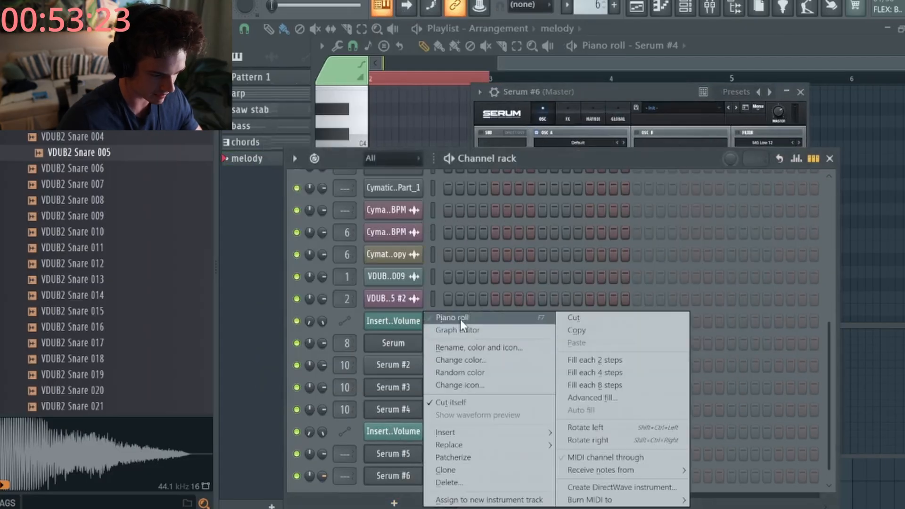
click(460, 318)
drag(351, 86, 355, 139)
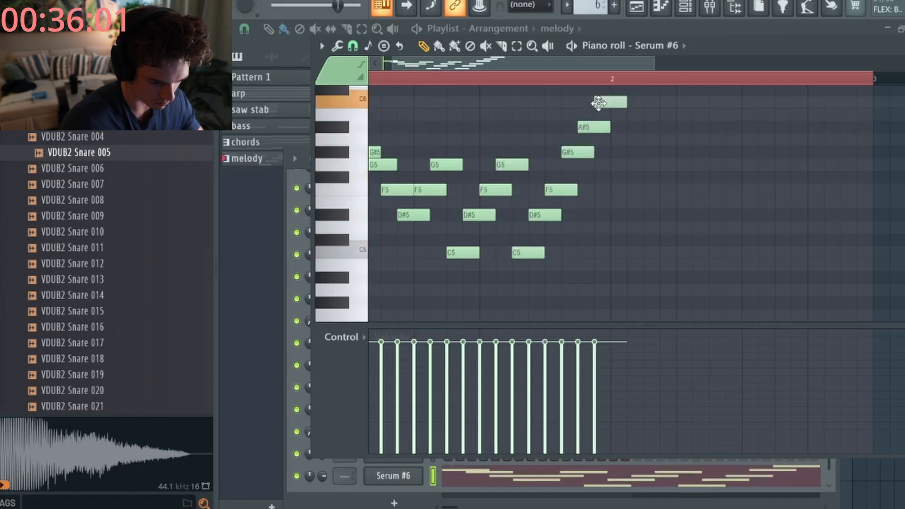
- Add an F5 melody note, then give Serum #6 the LEADS > Anthem2 preset and view its FX
click(612, 191)
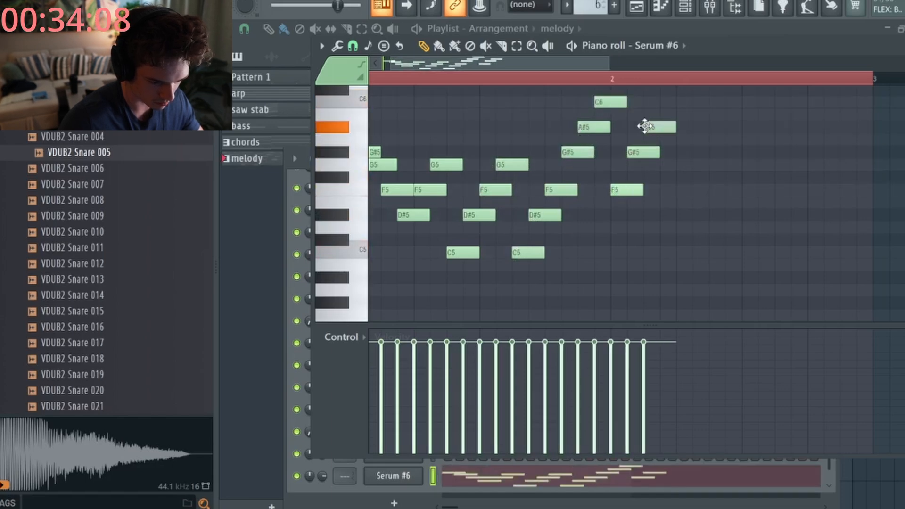
key(space)
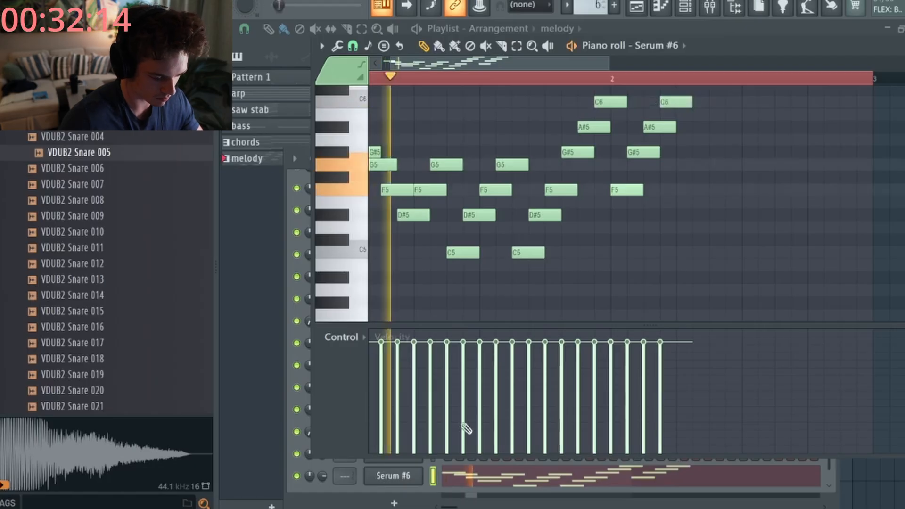
click(393, 475)
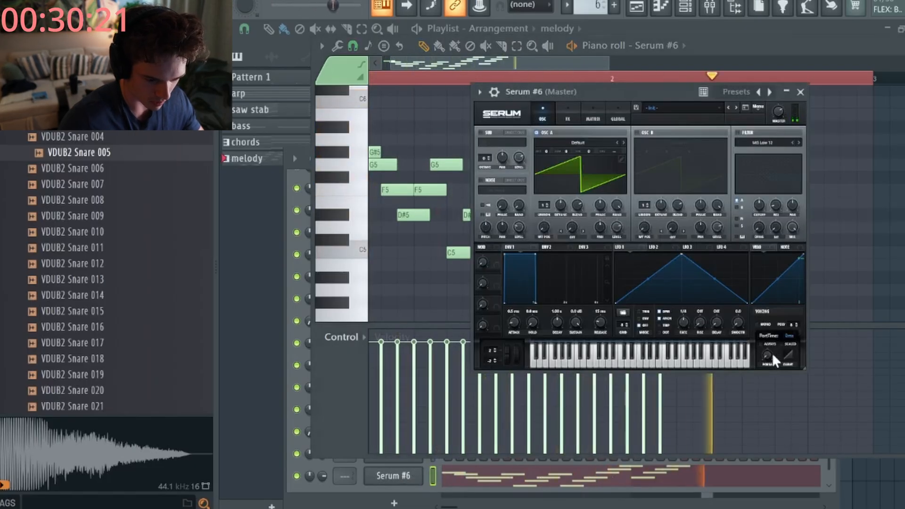
click(702, 94)
mouse_move(721, 193)
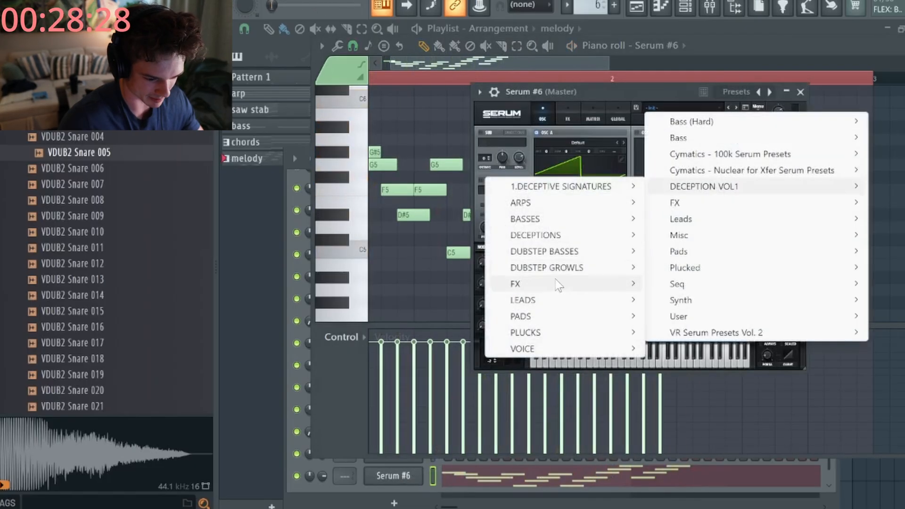
mouse_move(558, 284)
mouse_move(561, 302)
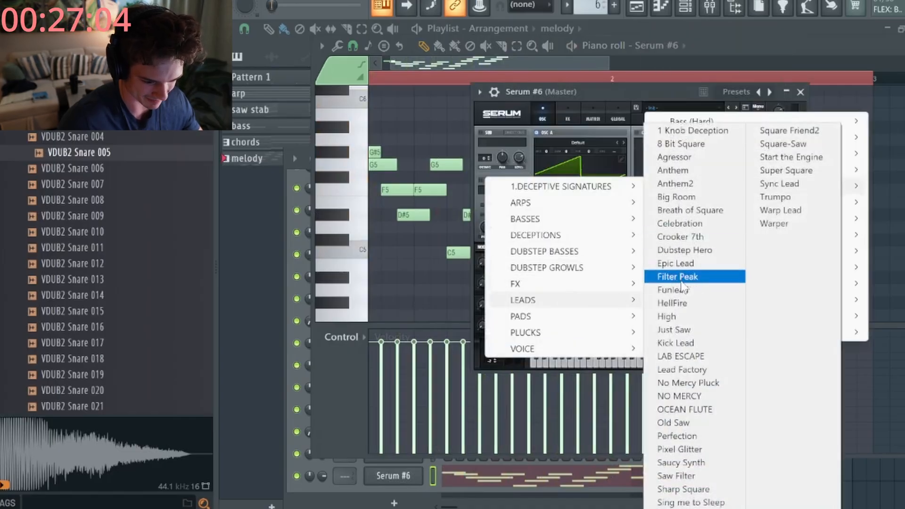
click(704, 183)
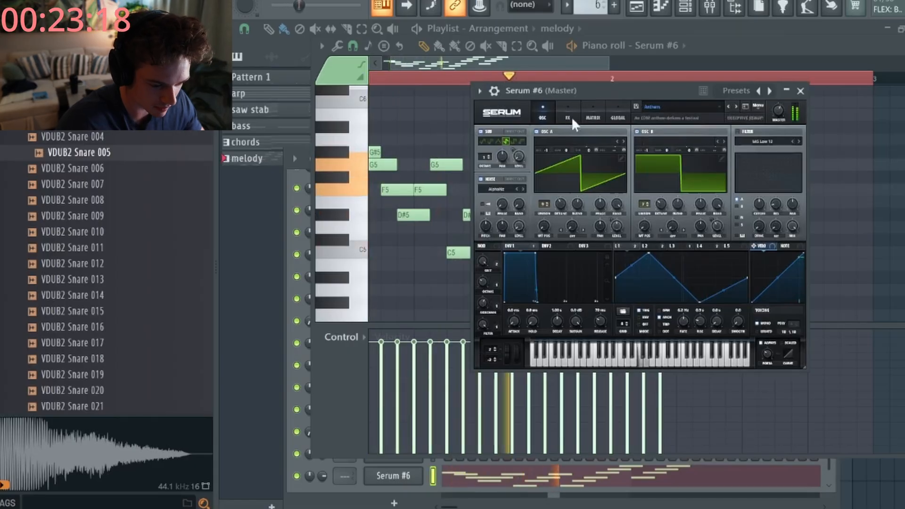
click(567, 117)
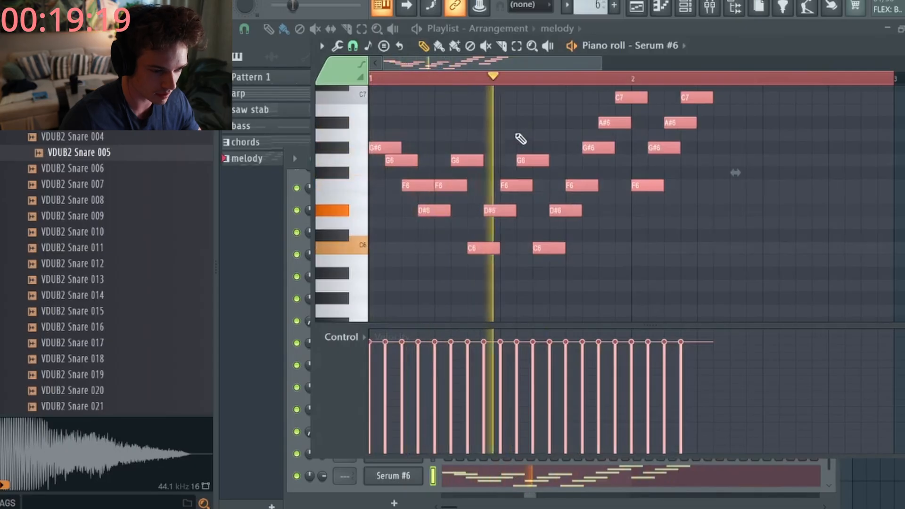
- Reopen Serum #6, raise the bar-2 F#6 note to G6, and return to the Playlist
click(393, 475)
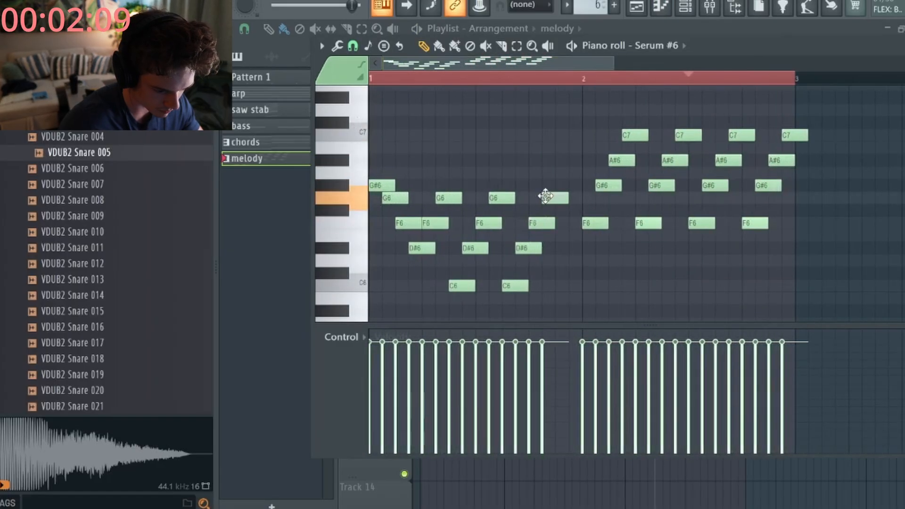
drag(571, 196, 571, 198)
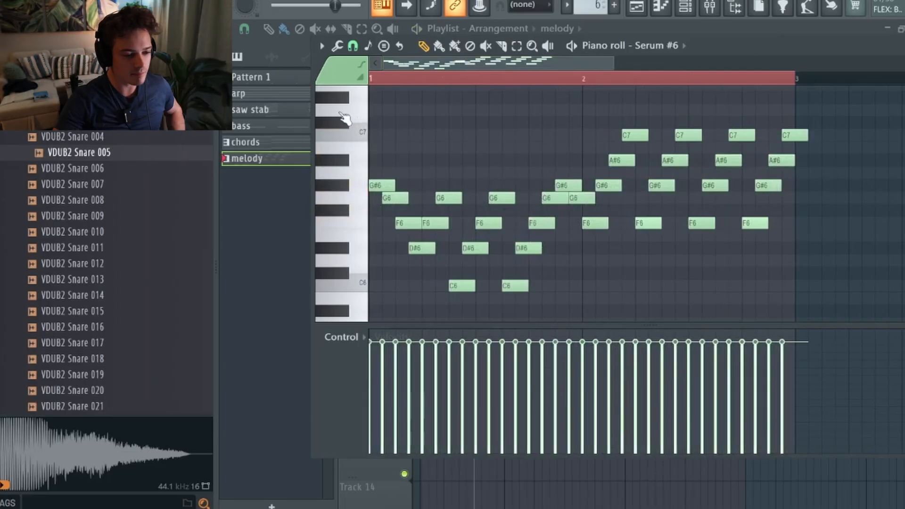
click(252, 209)
- Paint the melody clip onto Track 10 from bar 7, ending at bar 9 alongside the chords
drag(540, 46, 337, 94)
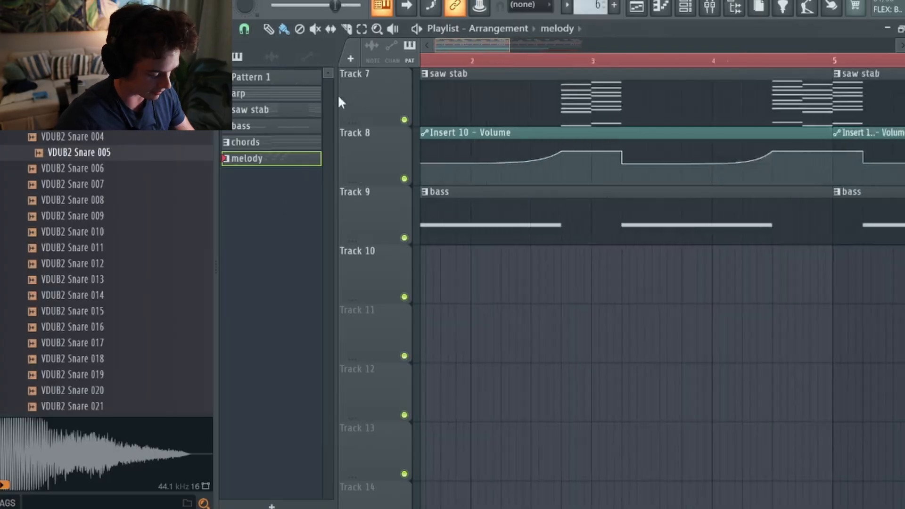
scroll(473, 277, down, 5)
scroll(452, 280, down, 2)
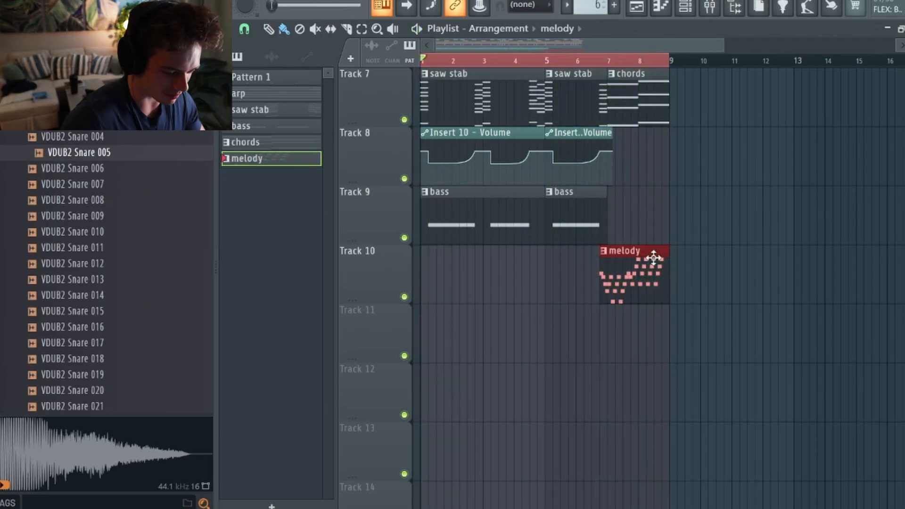
scroll(634, 265, up, 4)
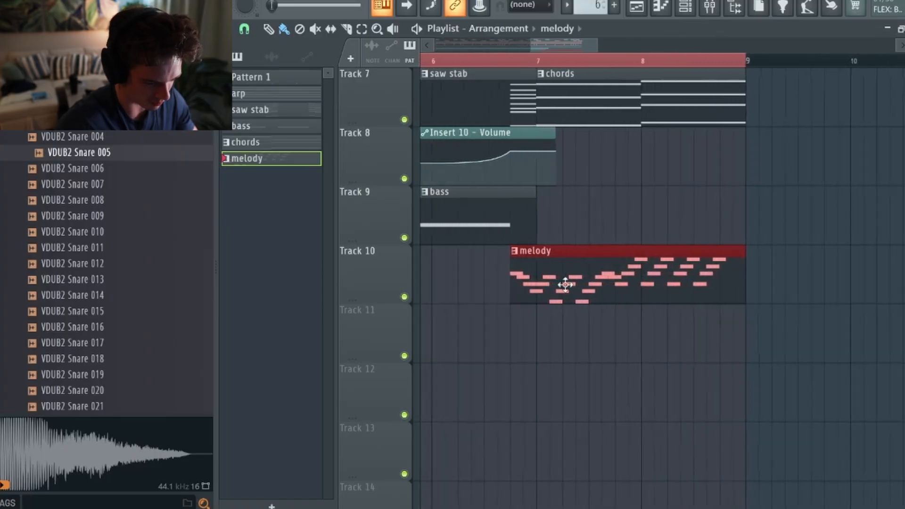
- Solo Track 10 and open the melody clip's notes
right_click(396, 293)
click(382, 291)
right_click(404, 297)
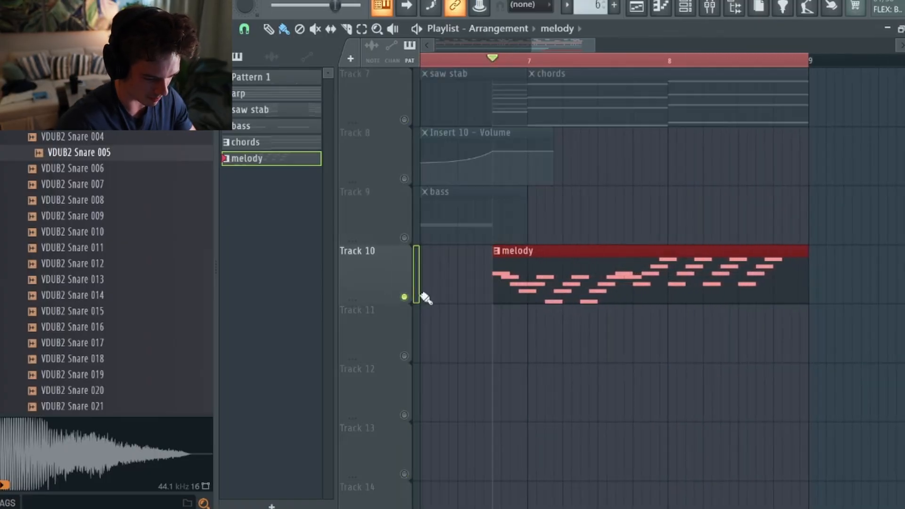
double_click(546, 268)
- Play back the full arrangement with all tracks audible while scrolling the Playlist, then stop
scroll(499, 250, down, 3)
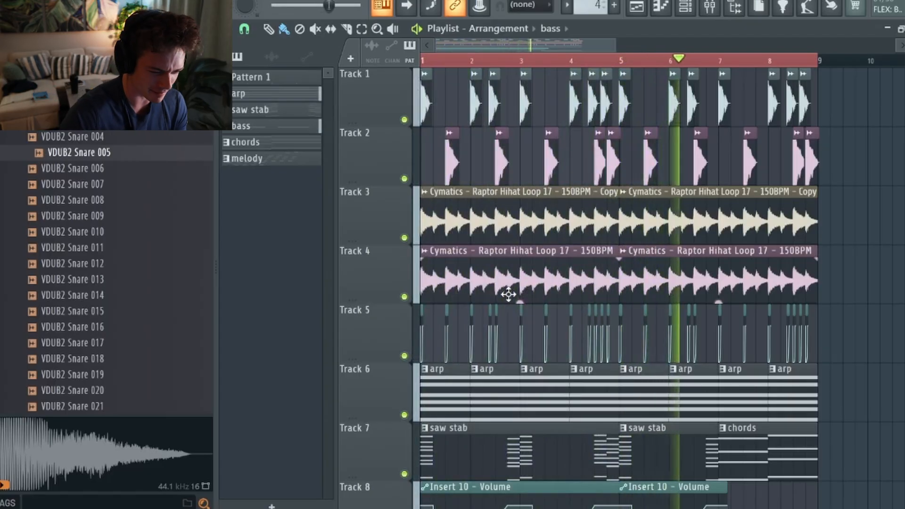
drag(517, 46, 541, 52)
scroll(638, 276, down, 4)
scroll(637, 277, down, 2)
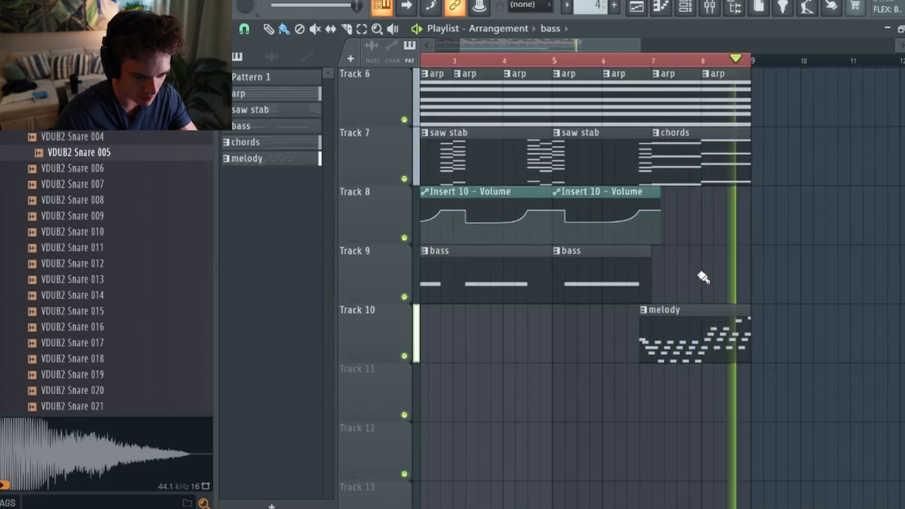
key(space)
- Extend the time selection out past bar 11 and deselect the clips
drag(756, 64, 862, 66)
key(ctrl+d)
scroll(755, 172, down, 2)
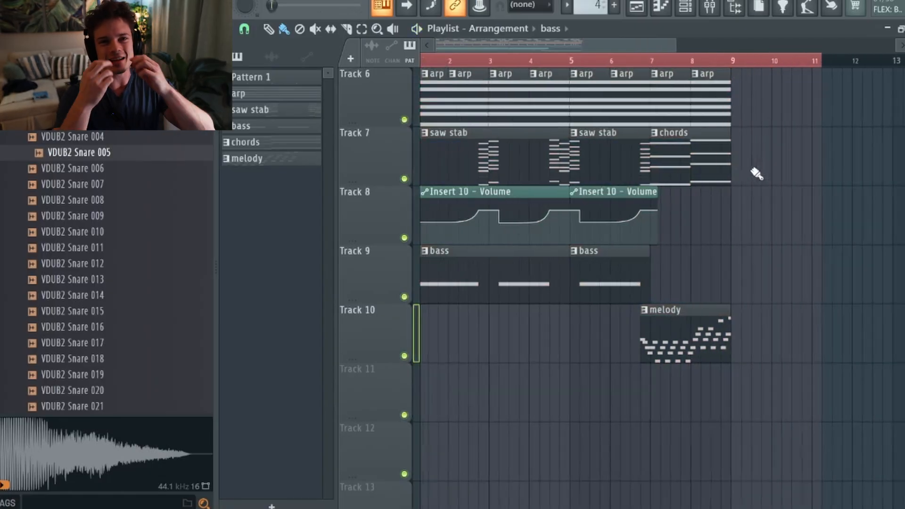